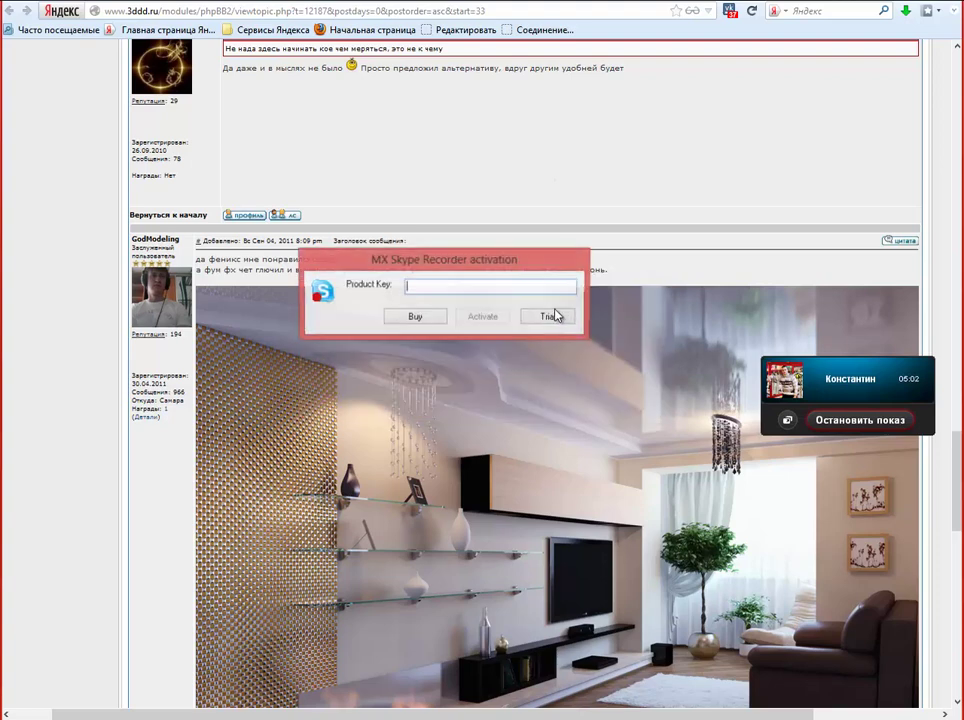
Continue with the recorder's trial version and examine the fireplace fire renders posted in the 3ddd.ru forum thread.
{"action": "left_click", "coordinate": [552, 317]}
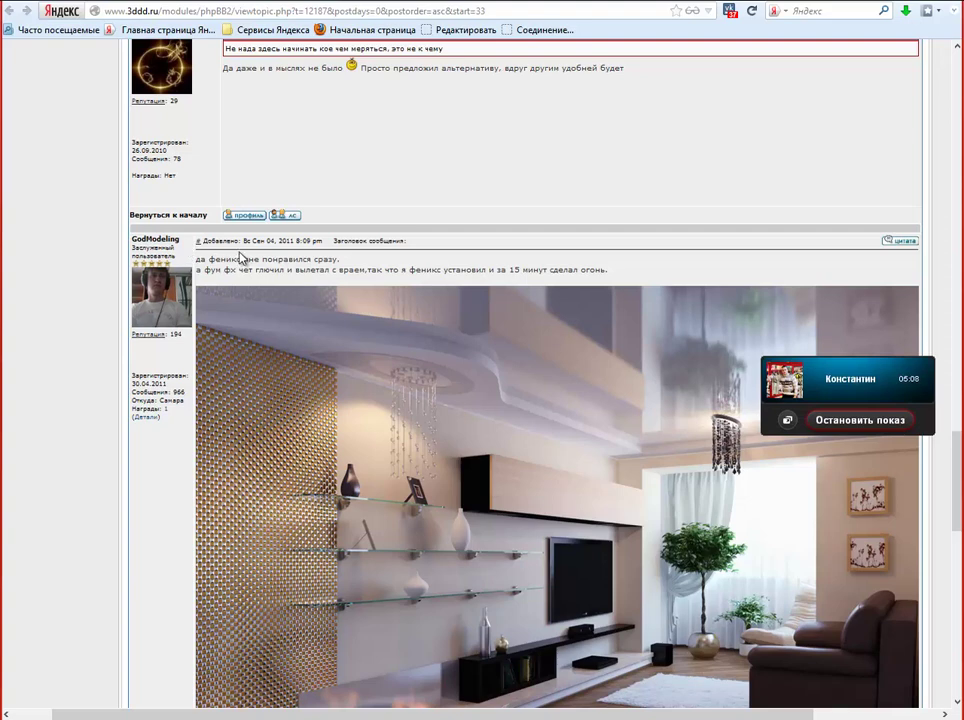
{"action": "scroll", "coordinate": [395, 258], "scroll_direction": "down", "scroll_amount": 1}
{"action": "scroll", "coordinate": [395, 258], "scroll_direction": "down", "scroll_amount": 1}
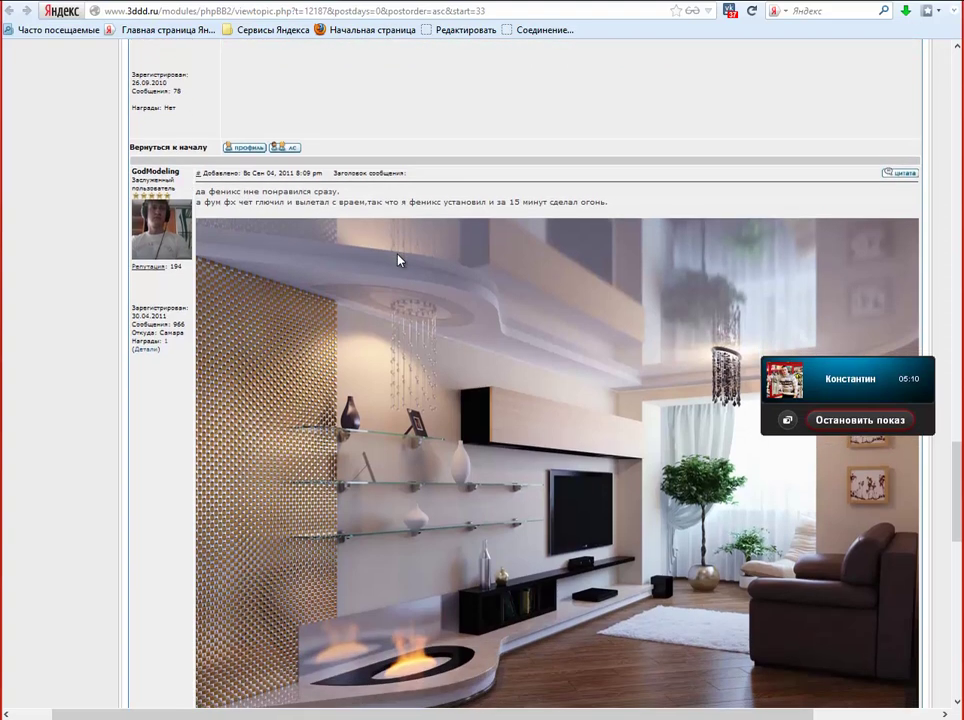
{"action": "scroll", "coordinate": [398, 262], "scroll_direction": "down", "scroll_amount": 1}
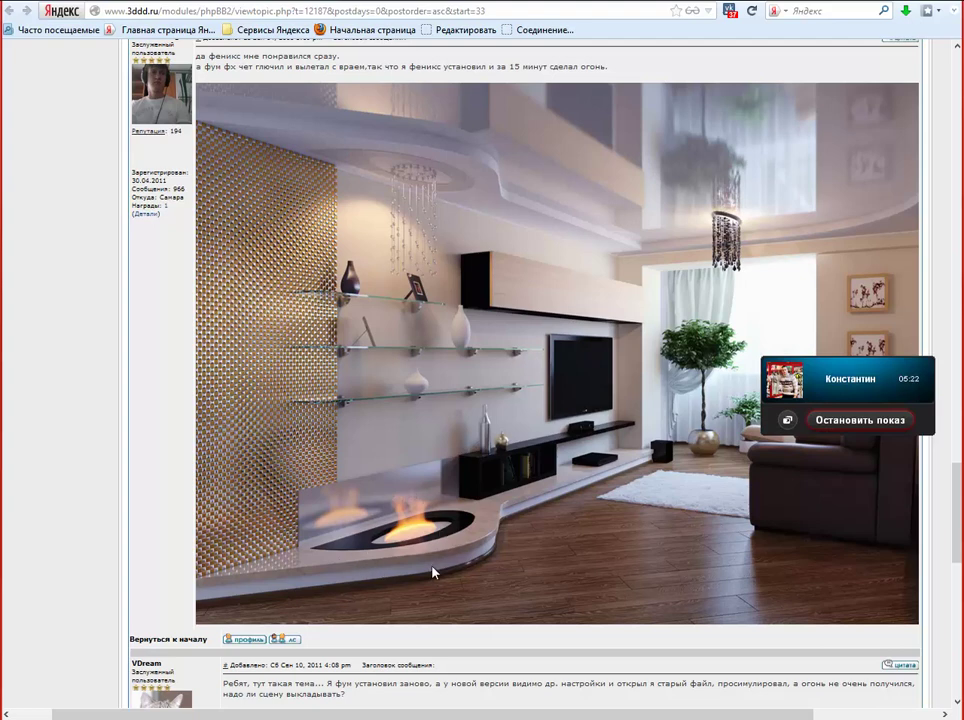
{"action": "scroll", "coordinate": [410, 530], "scroll_direction": "up", "scroll_amount": 10}
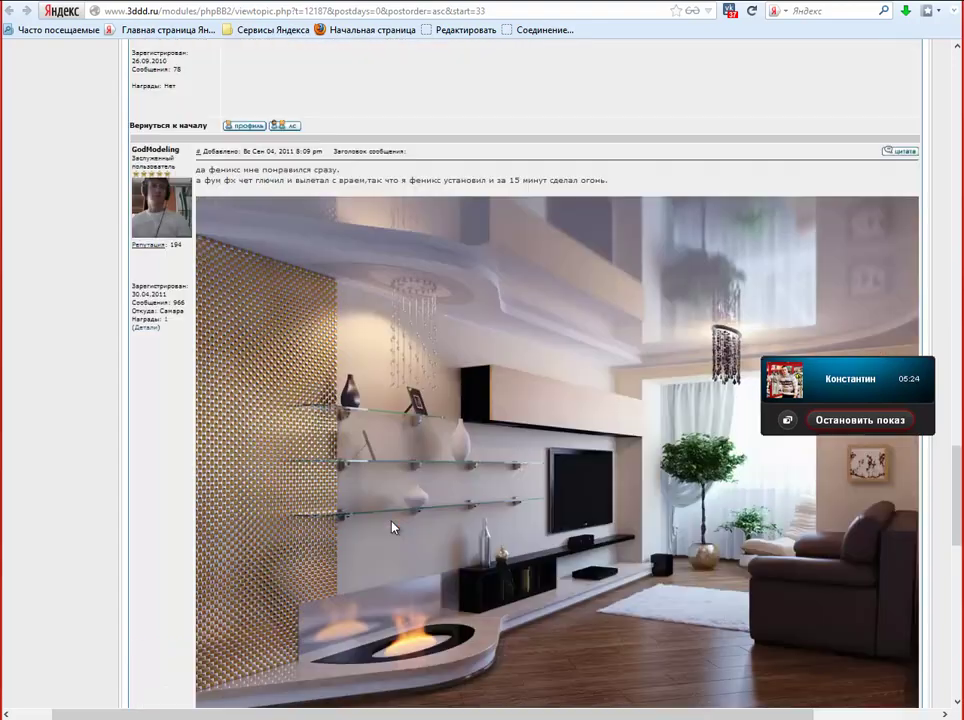
{"action": "scroll", "coordinate": [407, 532], "scroll_direction": "up", "scroll_amount": 2}
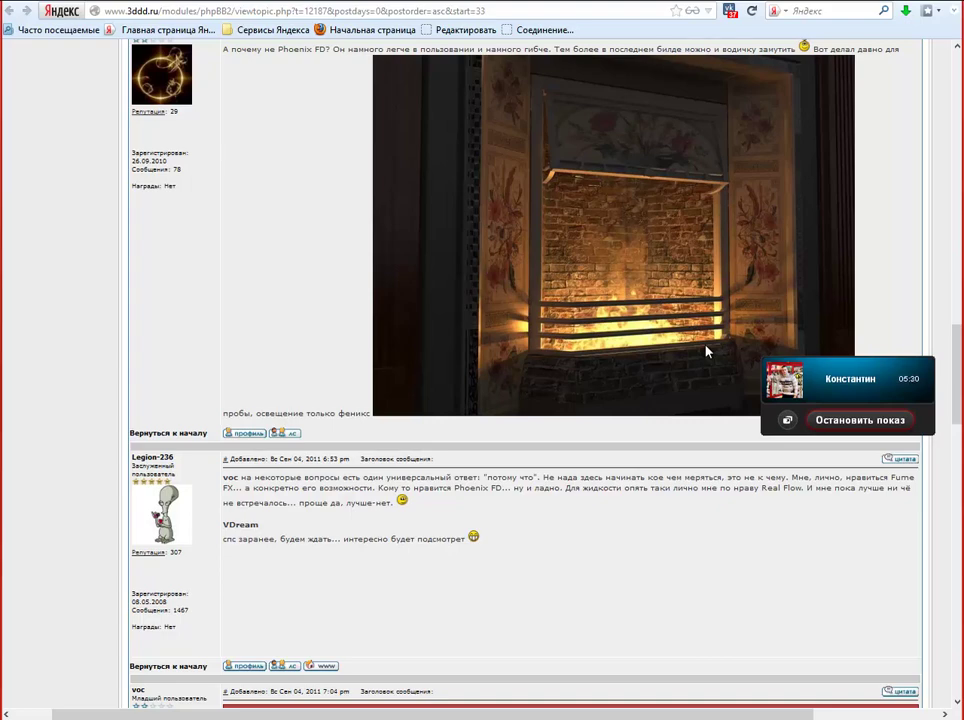
{"action": "scroll", "coordinate": [704, 350], "scroll_direction": "up", "scroll_amount": 2}
{"action": "scroll", "coordinate": [680, 338], "scroll_direction": "up", "scroll_amount": 20}
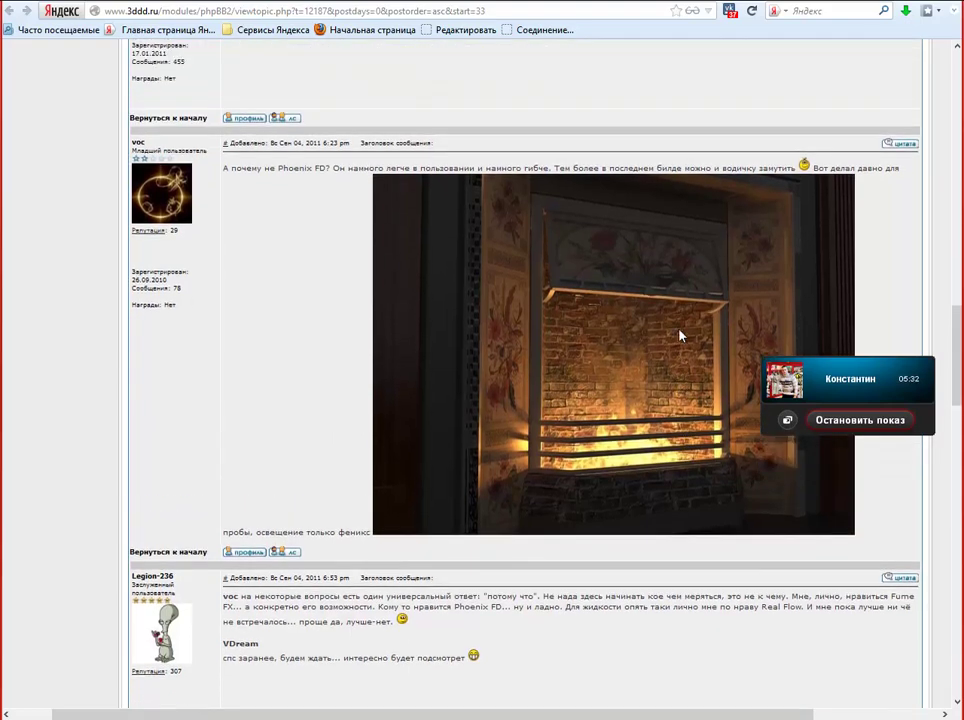
{"action": "scroll", "coordinate": [927, 170], "scroll_direction": "up", "scroll_amount": 10}
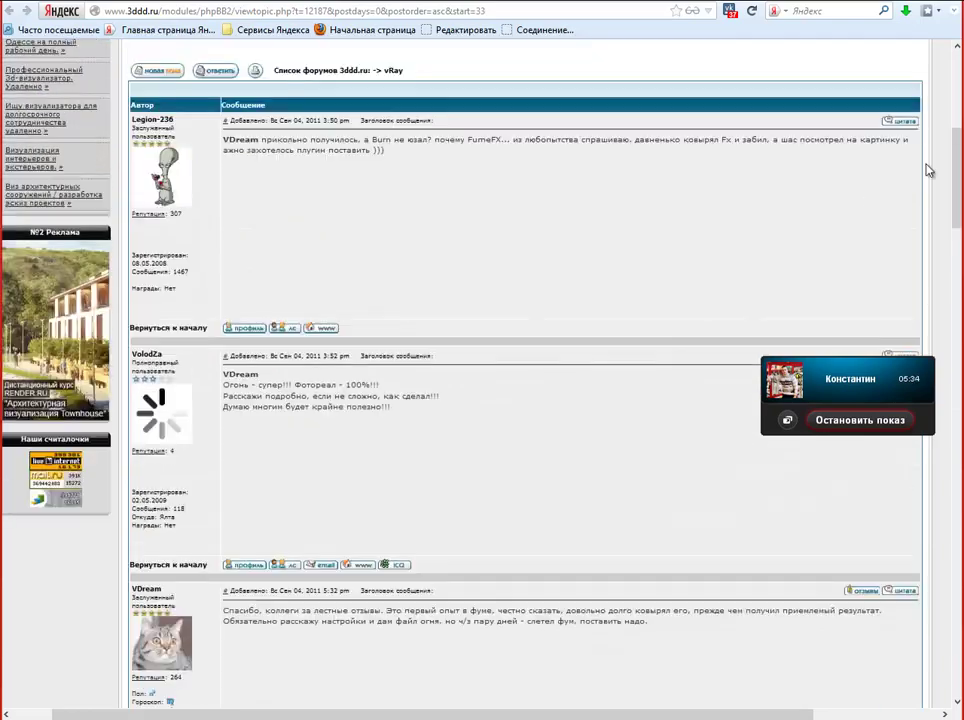
{"action": "scroll", "coordinate": [938, 382], "scroll_direction": "down", "scroll_amount": 20}
{"action": "scroll", "coordinate": [938, 382], "scroll_direction": "down", "scroll_amount": 20}
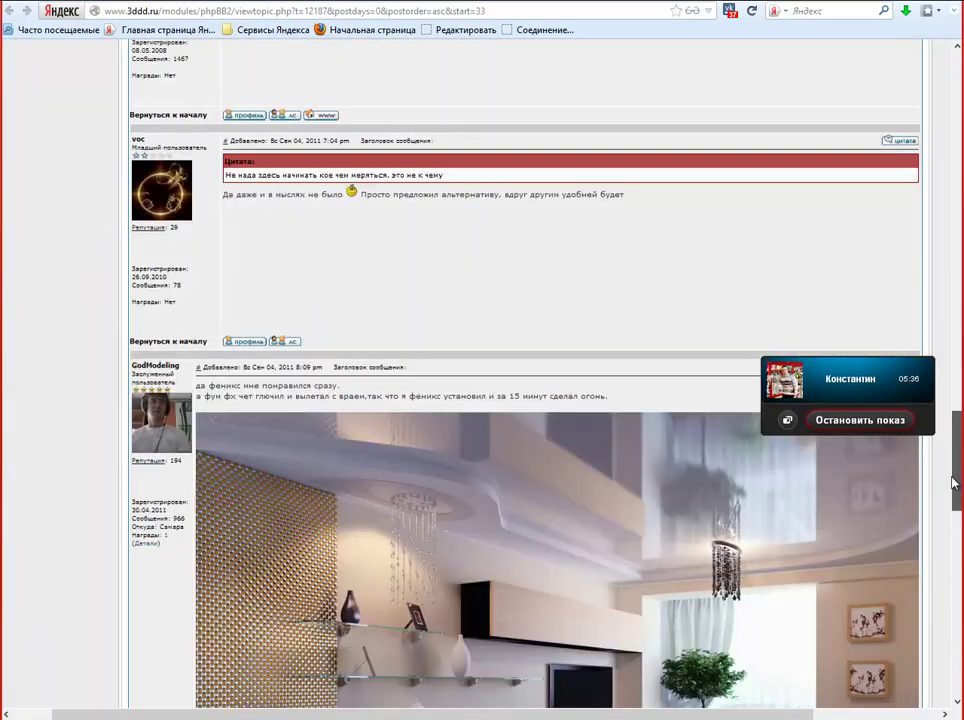
{"action": "scroll", "coordinate": [525, 370], "scroll_direction": "up", "scroll_amount": 10}
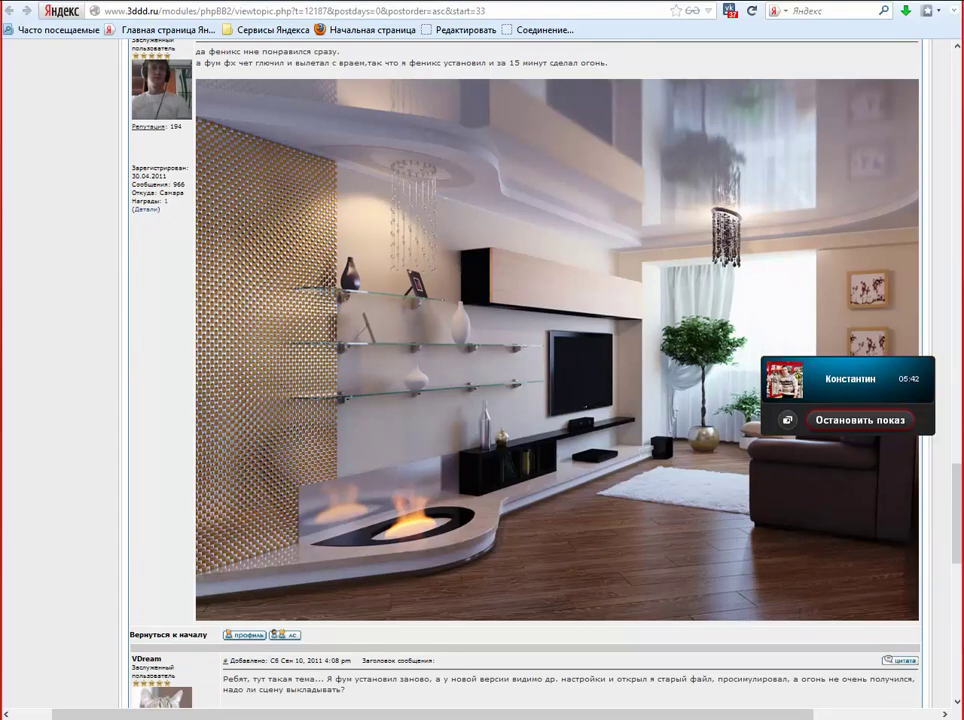
Switch to Skype and locate the screen sharing command for the current call.
{"action": "key", "text": "alt+Tab"}
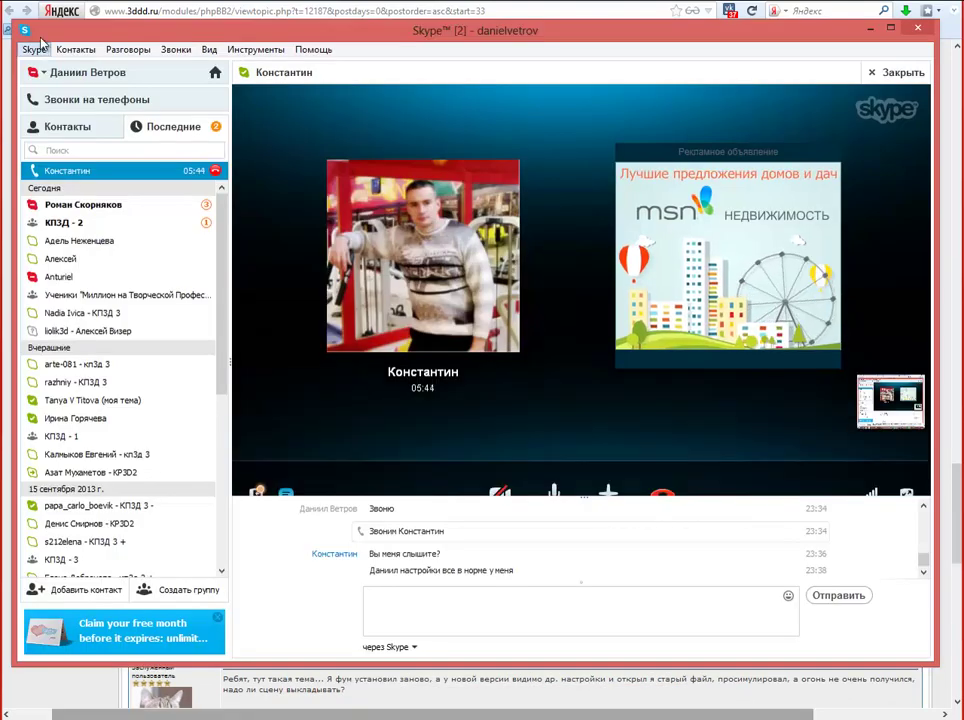
{"action": "left_click", "coordinate": [183, 57]}
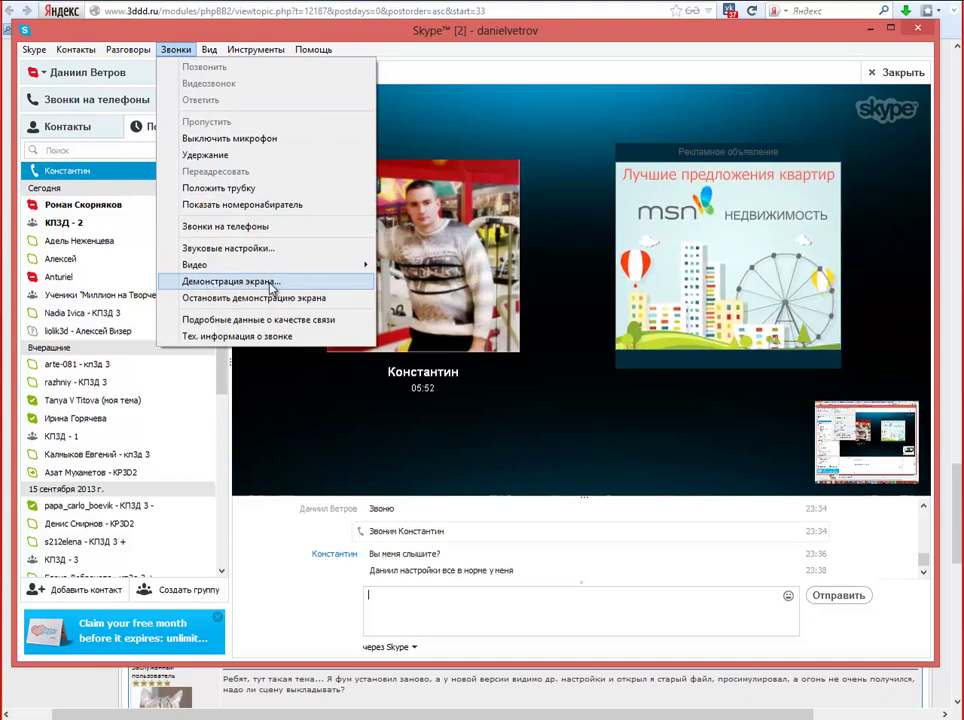
{"action": "left_click", "coordinate": [711, 537]}
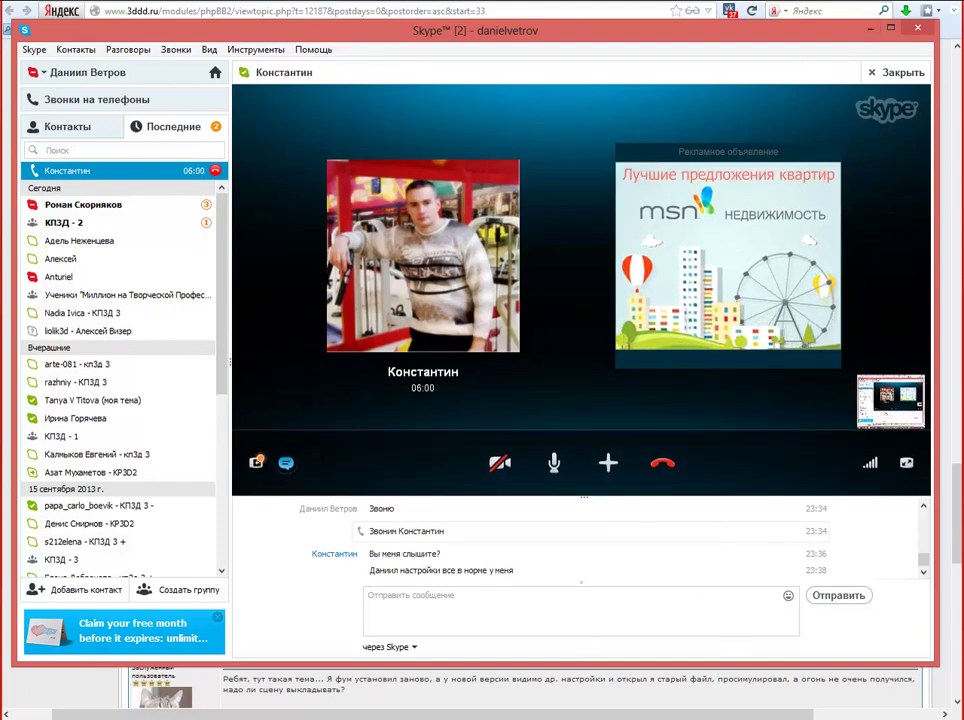
{"action": "mouse_move", "coordinate": [887, 398]}
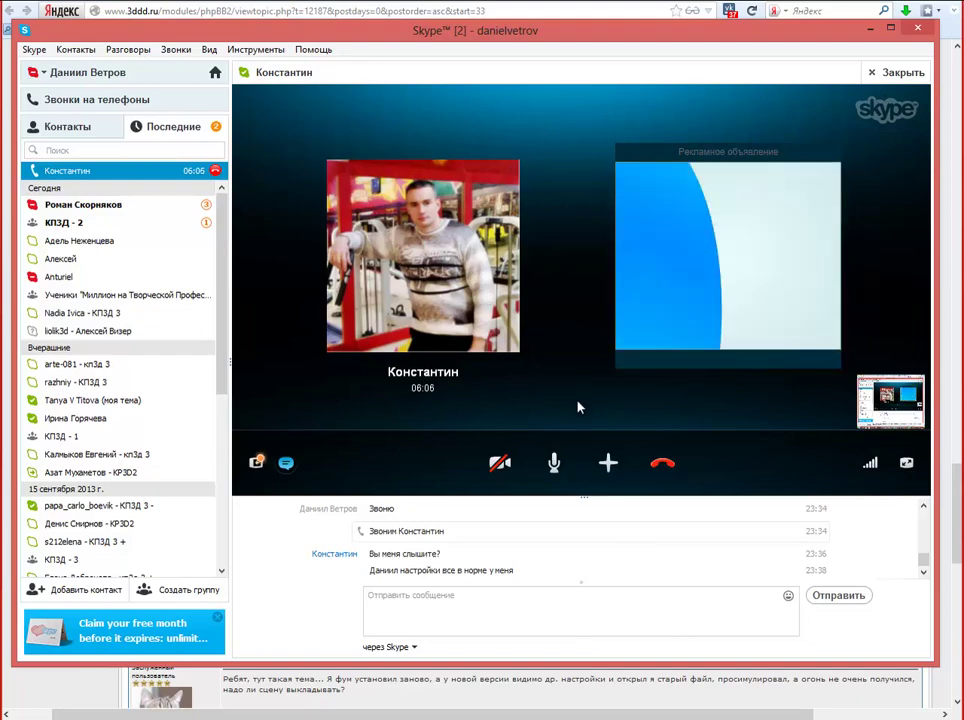
{"action": "left_click", "coordinate": [176, 49]}
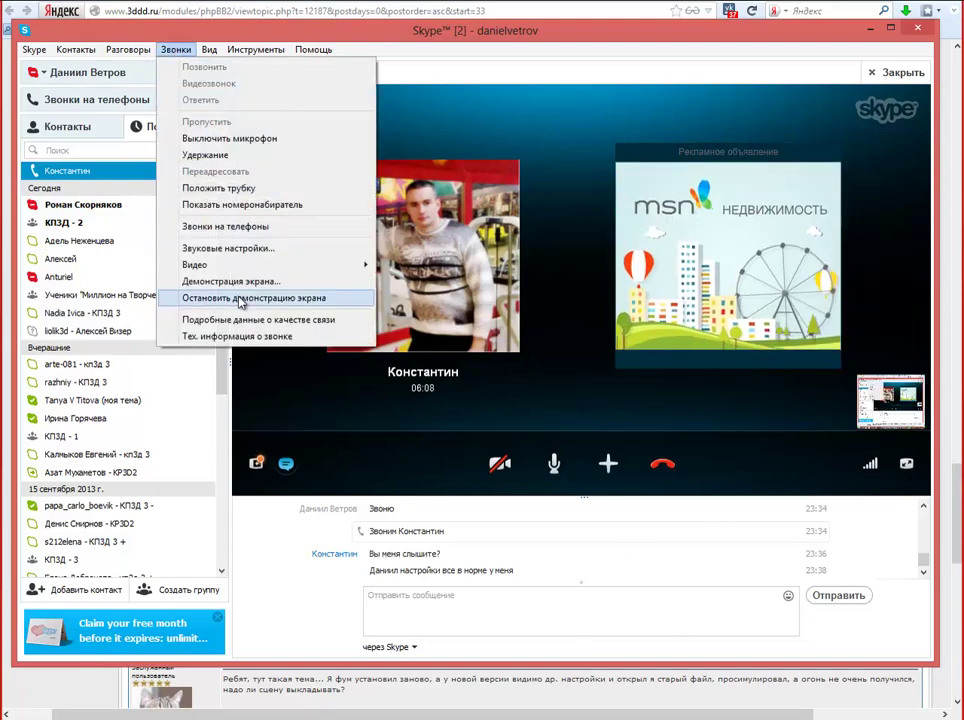
{"action": "left_click", "coordinate": [232, 281]}
{"action": "left_click", "coordinate": [612, 413]}
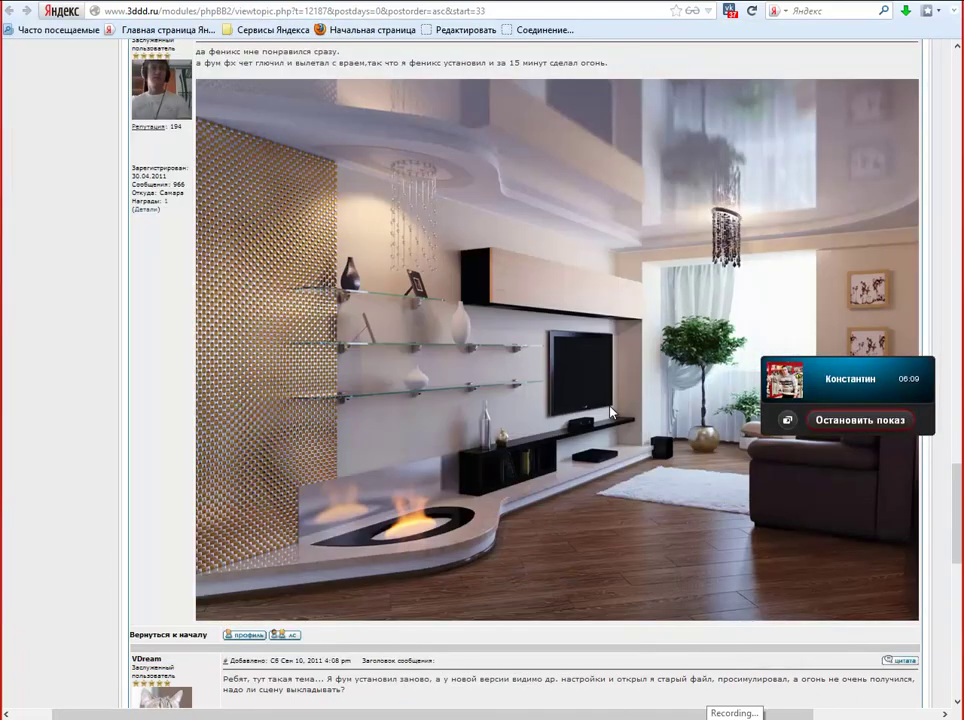
Stop sharing the local screen in the call and enlarge the other participant's shared screen to full size.
{"action": "left_click", "coordinate": [878, 428]}
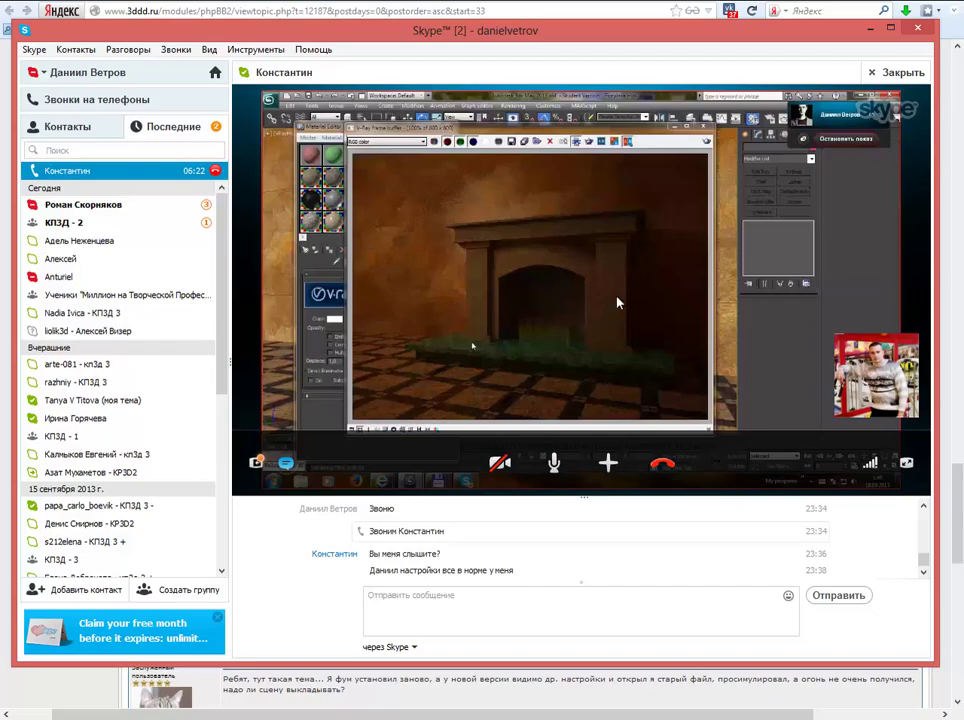
{"action": "double_click", "coordinate": [695, 312]}
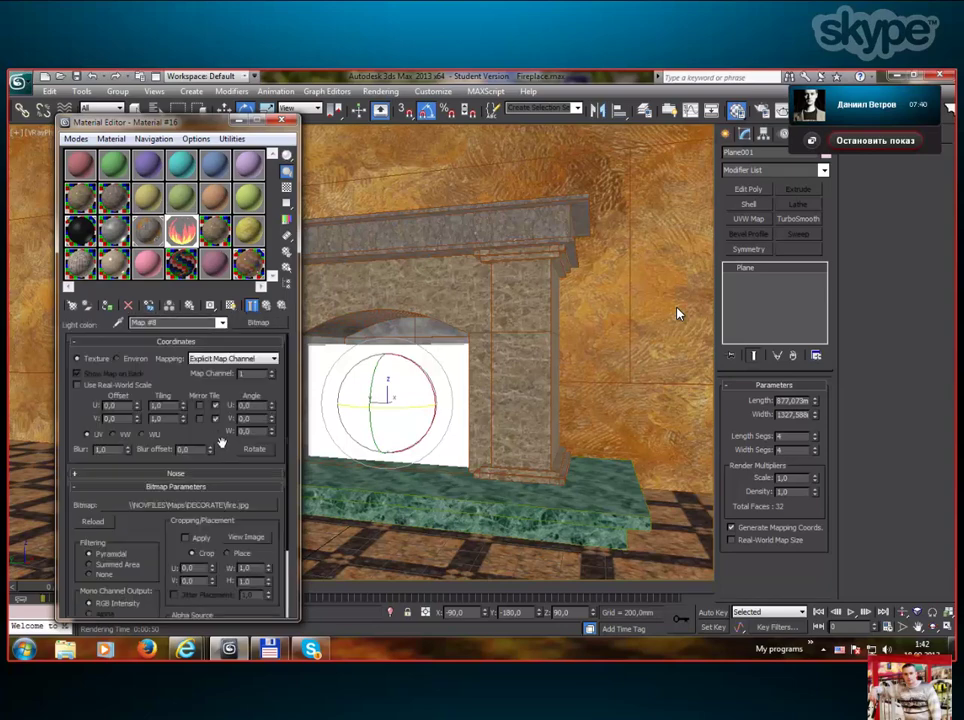
Display the fire.jpg map in the viewport and set the color of the VRayLightMtl Material #16 to black.
{"action": "left_click", "coordinate": [231, 306]}
{"action": "left_click", "coordinate": [266, 307]}
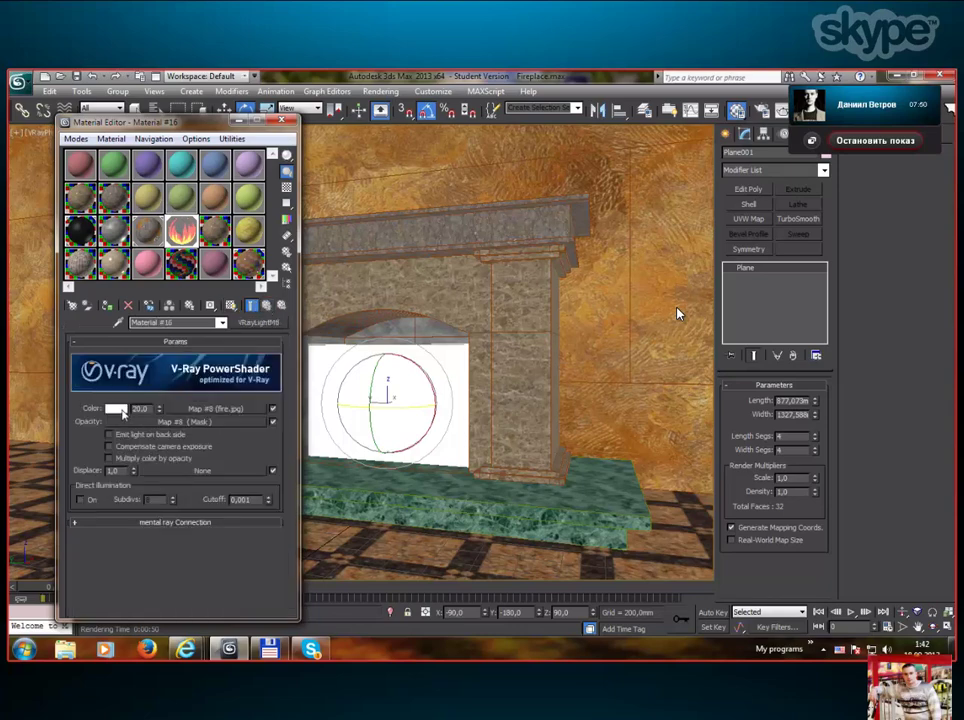
{"action": "left_click", "coordinate": [116, 409]}
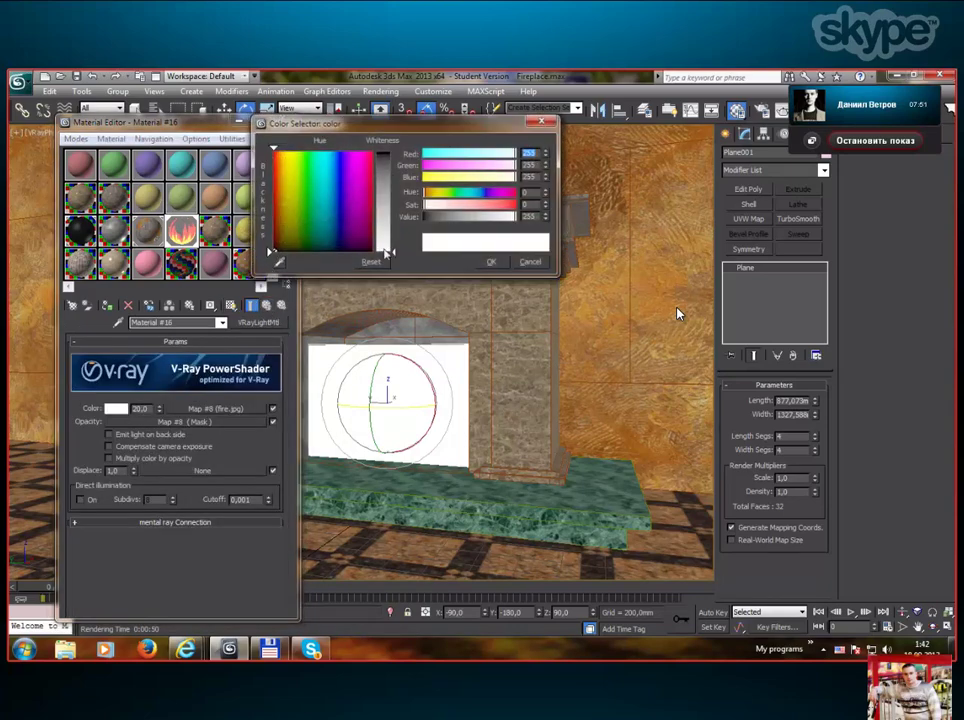
{"action": "left_click", "coordinate": [399, 156]}
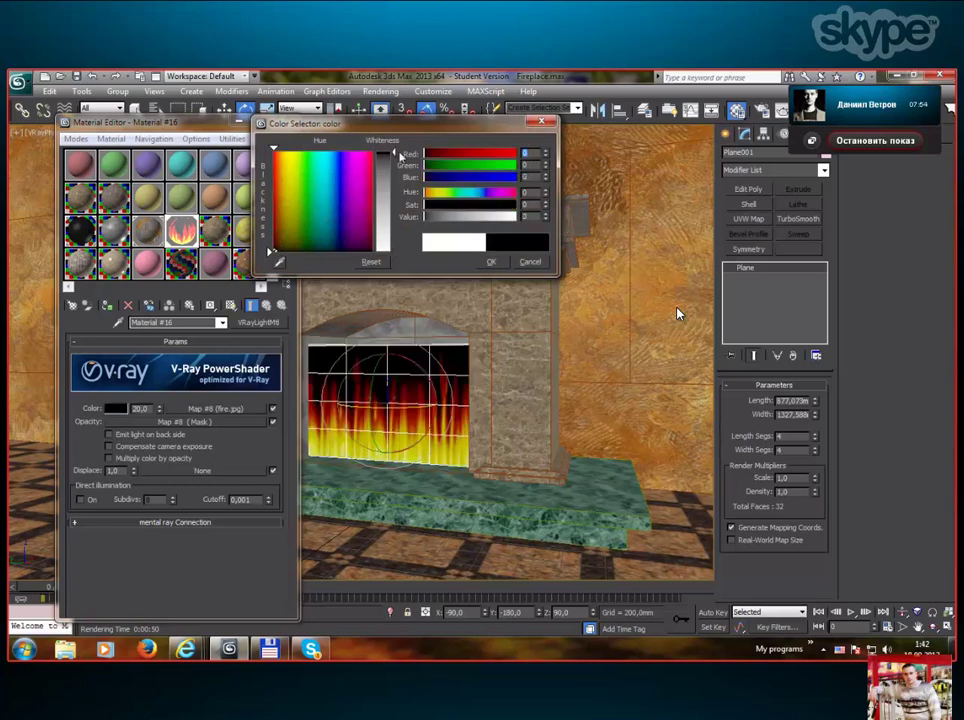
{"action": "left_click", "coordinate": [490, 262]}
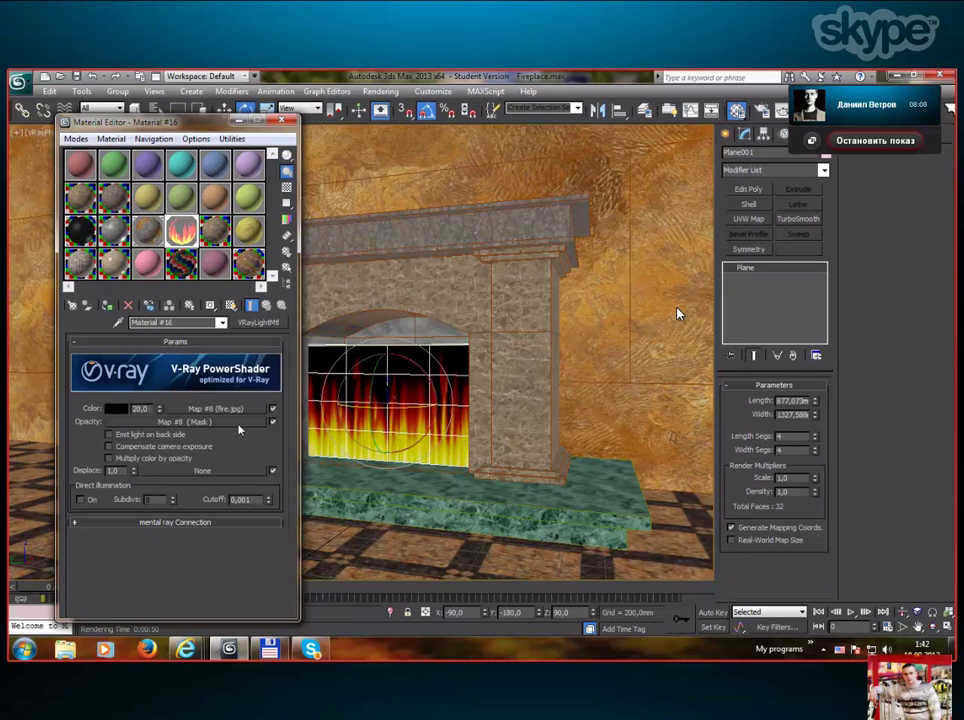
Minimize the material editor and unhide the kovka layer in the layer manager.
{"action": "left_click", "coordinate": [238, 122]}
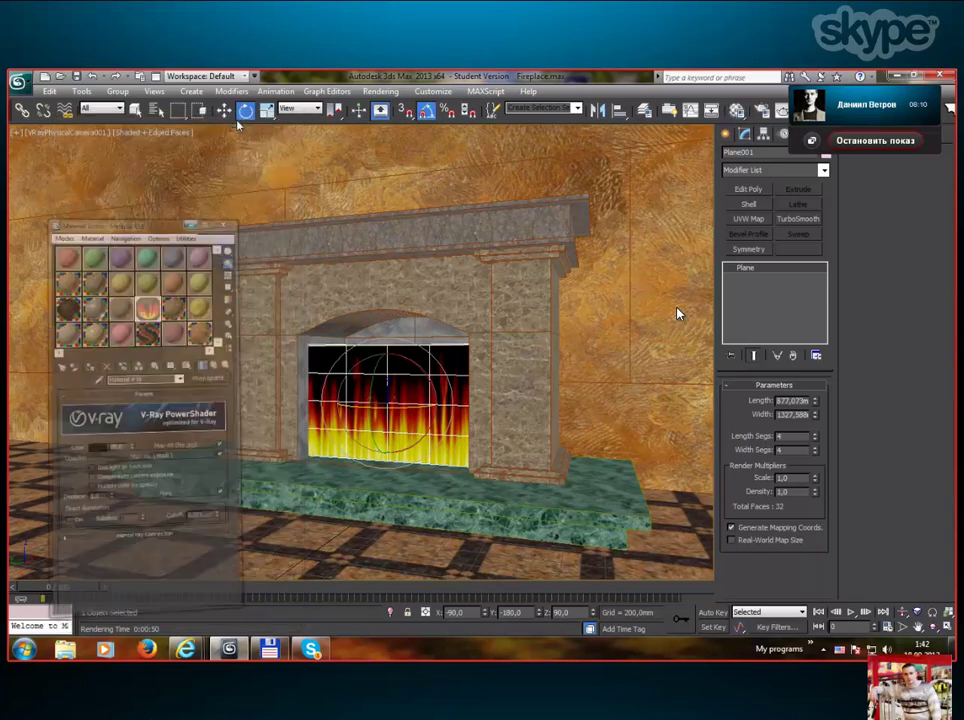
{"action": "left_click", "coordinate": [644, 112]}
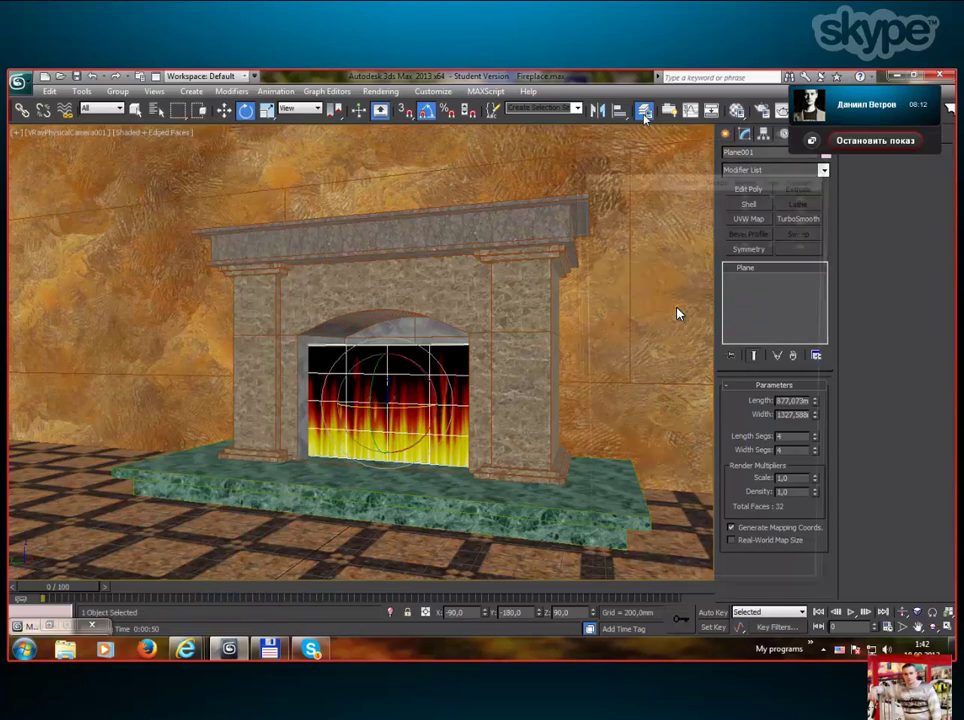
{"action": "left_click", "coordinate": [690, 242]}
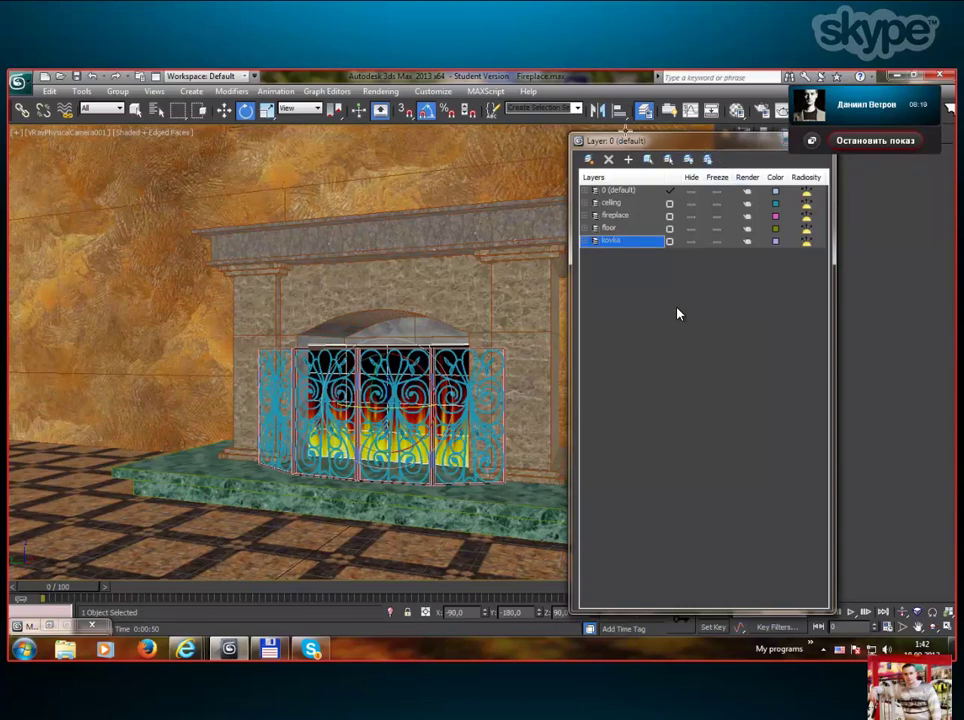
{"action": "key", "text": "F1"}
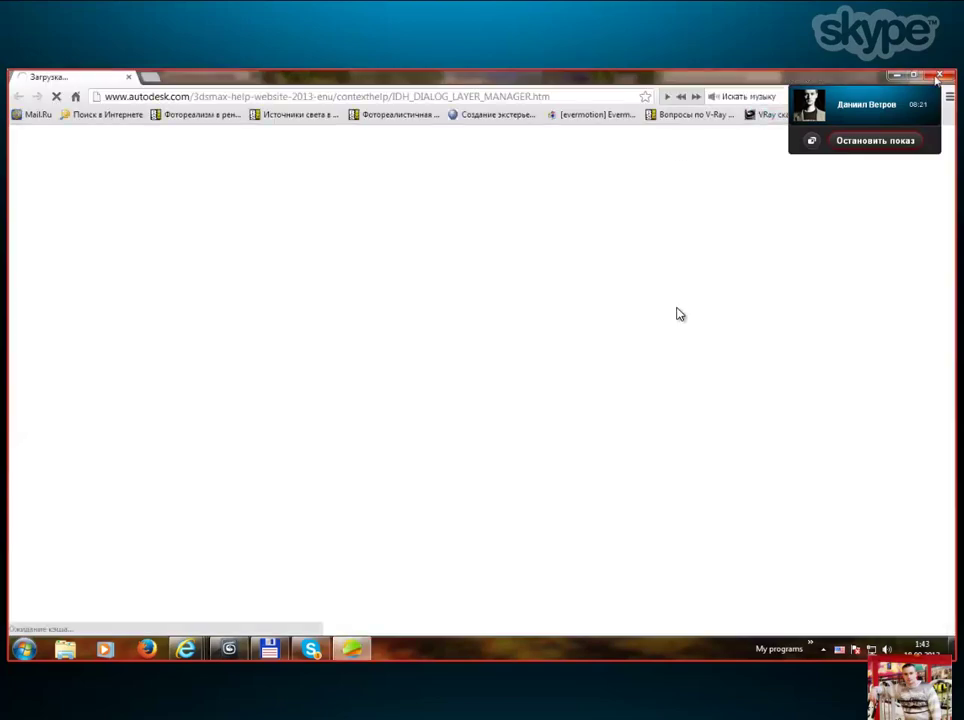
{"action": "key", "text": "alt+F4"}
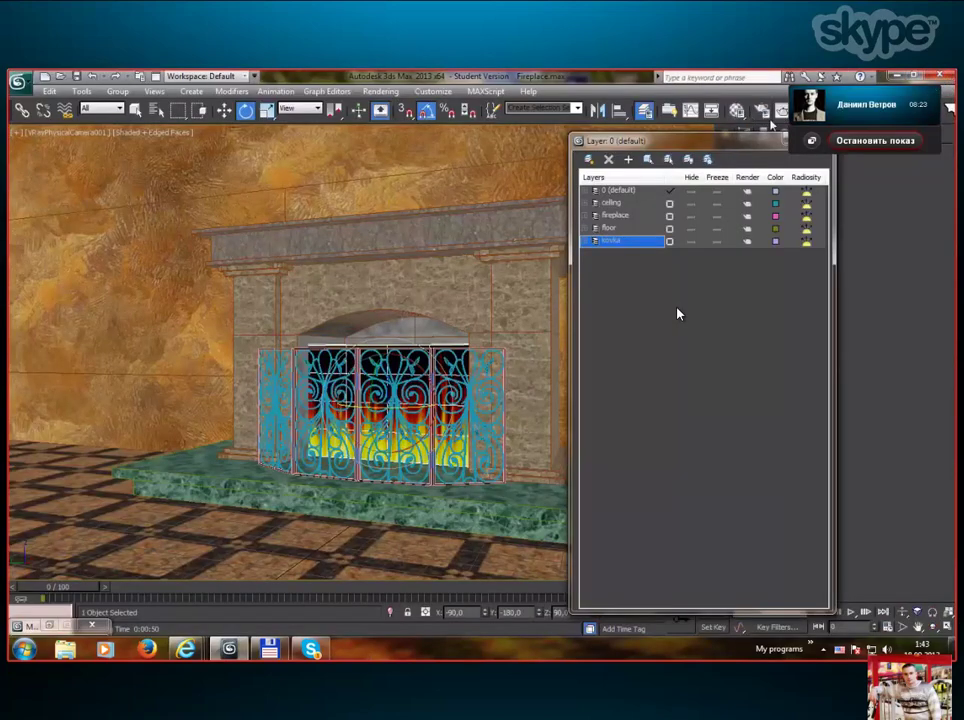
Move the floating call panel out of the way and render the camera view with the fire screen in place.
{"action": "left_click_drag", "start_coordinate": [900, 97], "coordinate": [935, 175]}
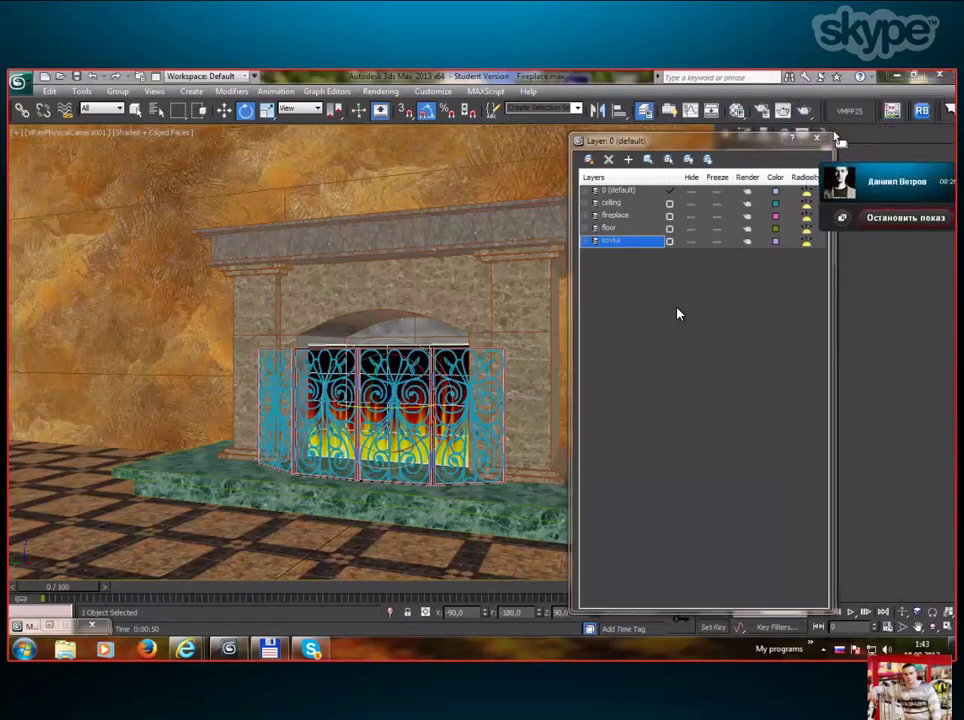
{"action": "key", "text": "shift+q"}
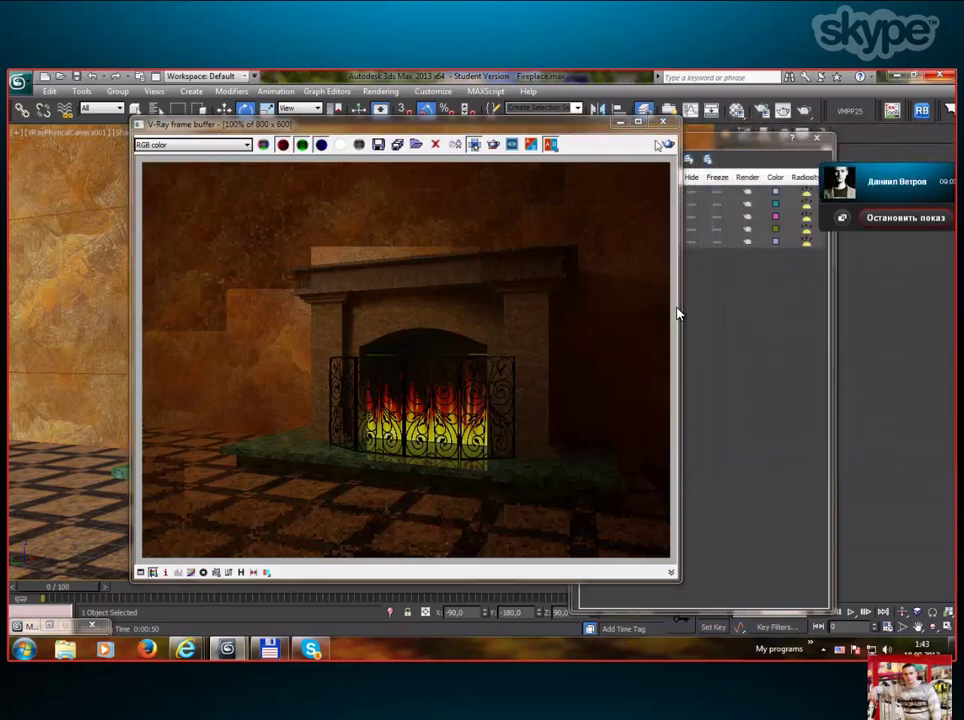
{"action": "left_click", "coordinate": [677, 314]}
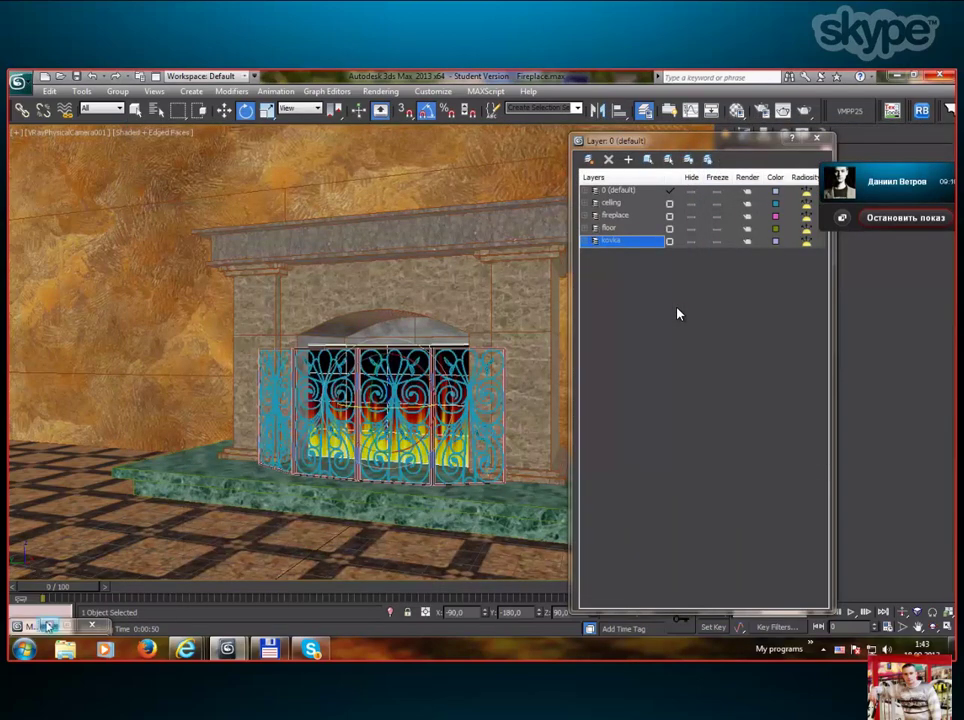
Set the color multiplier of the fire light material, Material #16, to 100 and minimize the material editor.
{"action": "key", "text": "m"}
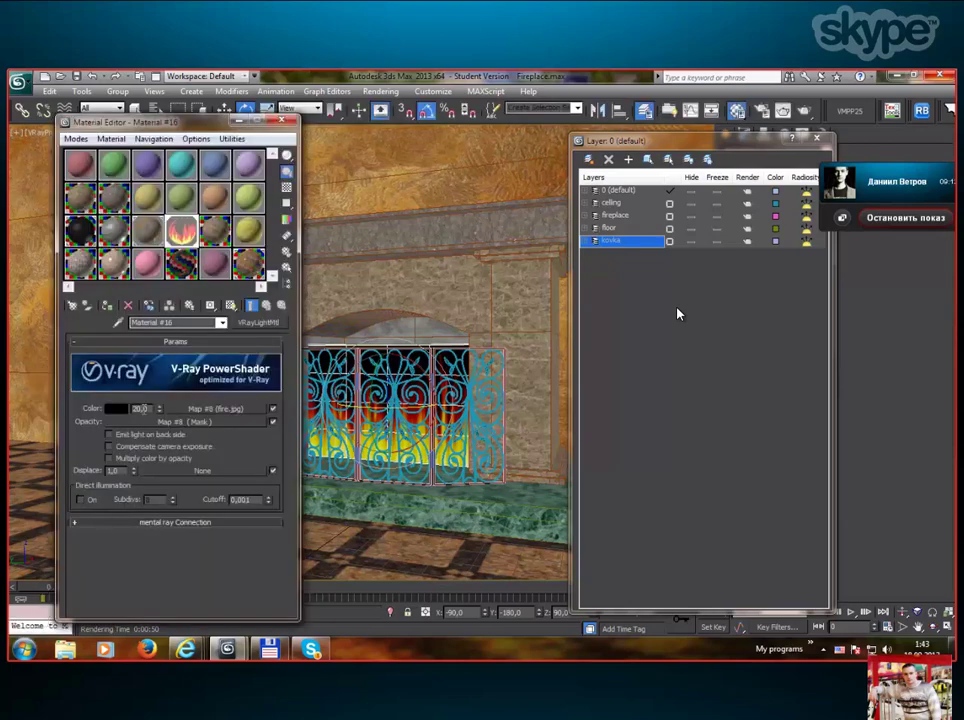
{"action": "double_click", "coordinate": [137, 409]}
{"action": "type", "text": "100"}
{"action": "key", "text": "Return"}
{"action": "left_click", "coordinate": [238, 122]}
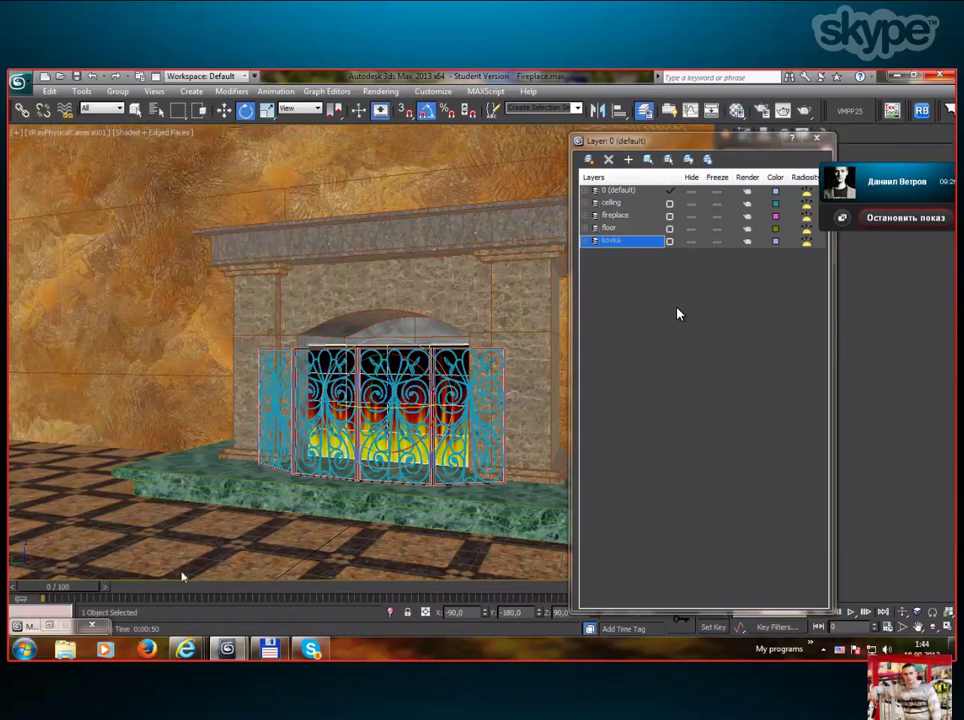
Reopen the last V-Ray frame buffer and mark a render region around the firebox and fire screen.
{"action": "key", "text": "F10"}
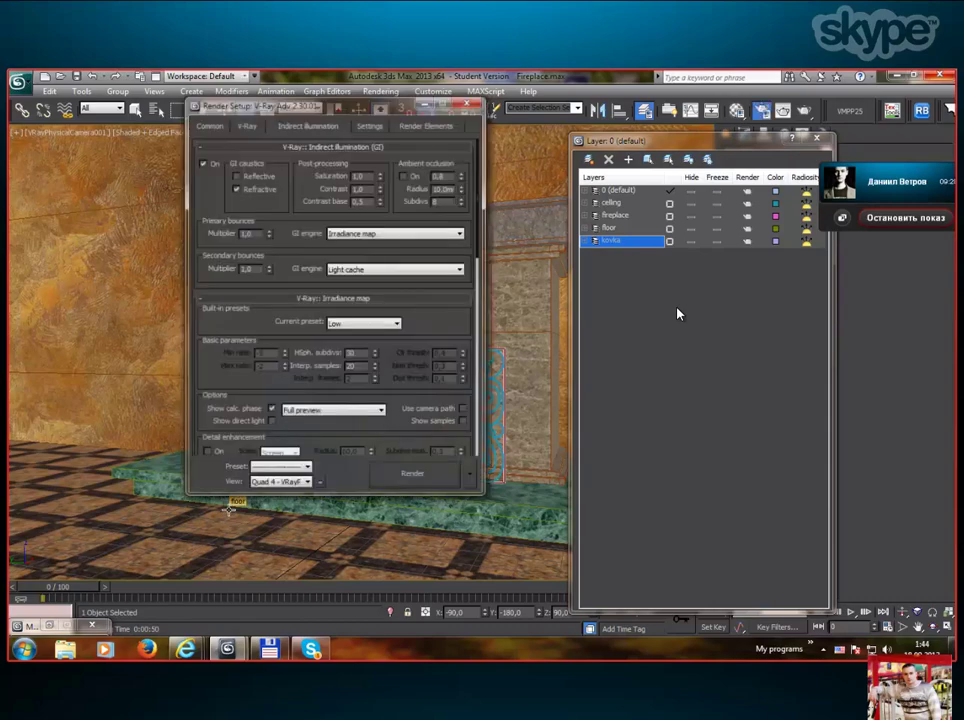
{"action": "left_click", "coordinate": [252, 126]}
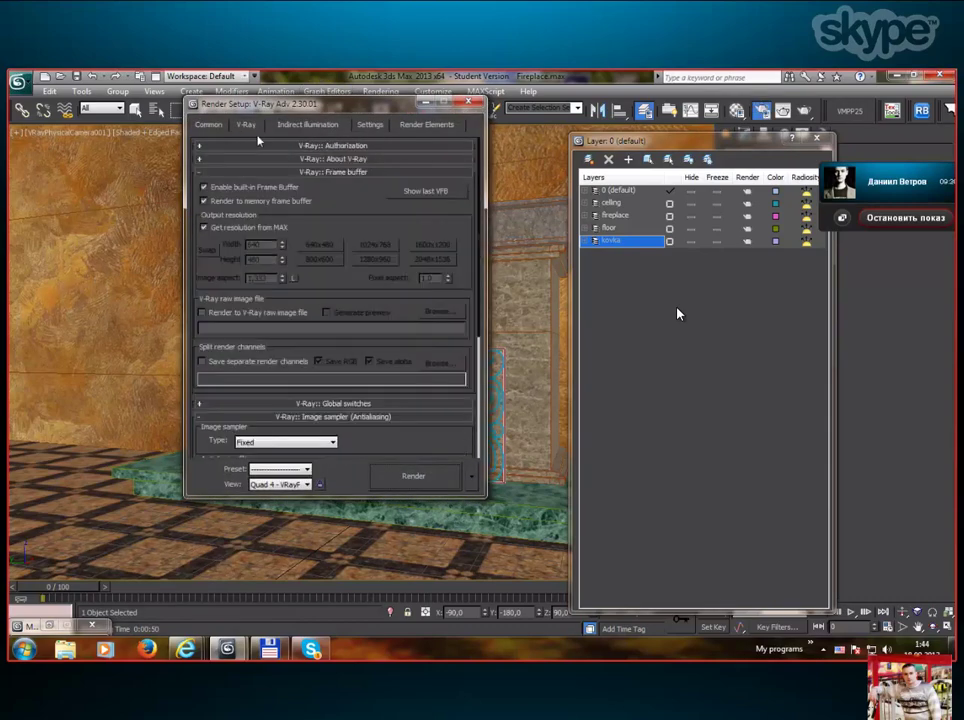
{"action": "left_click", "coordinate": [426, 193]}
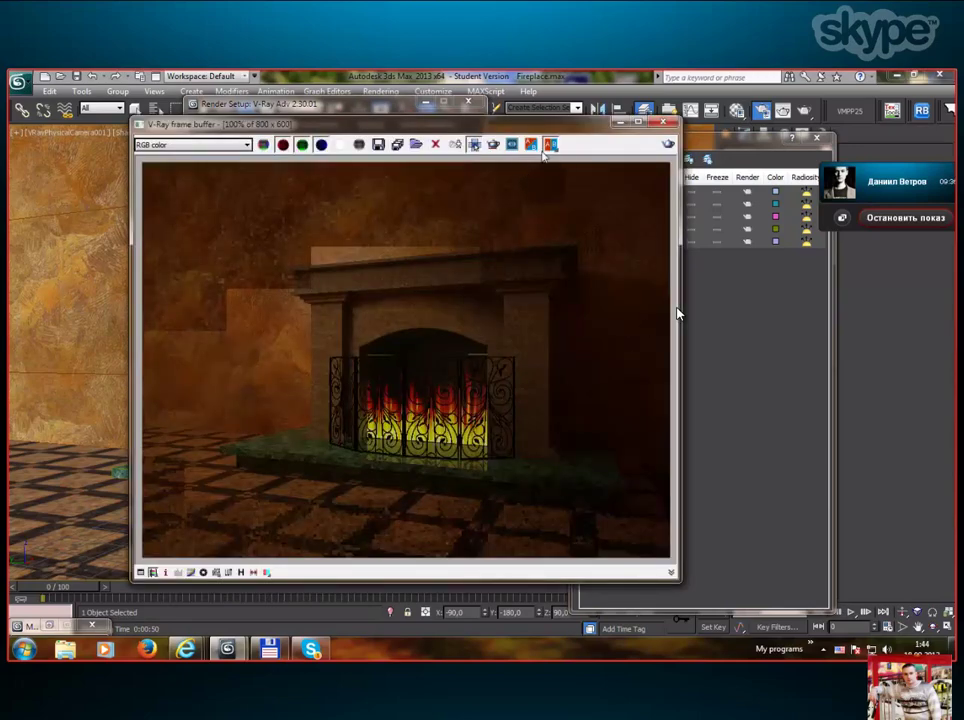
{"action": "left_click_drag", "start_coordinate": [310, 303], "coordinate": [539, 471]}
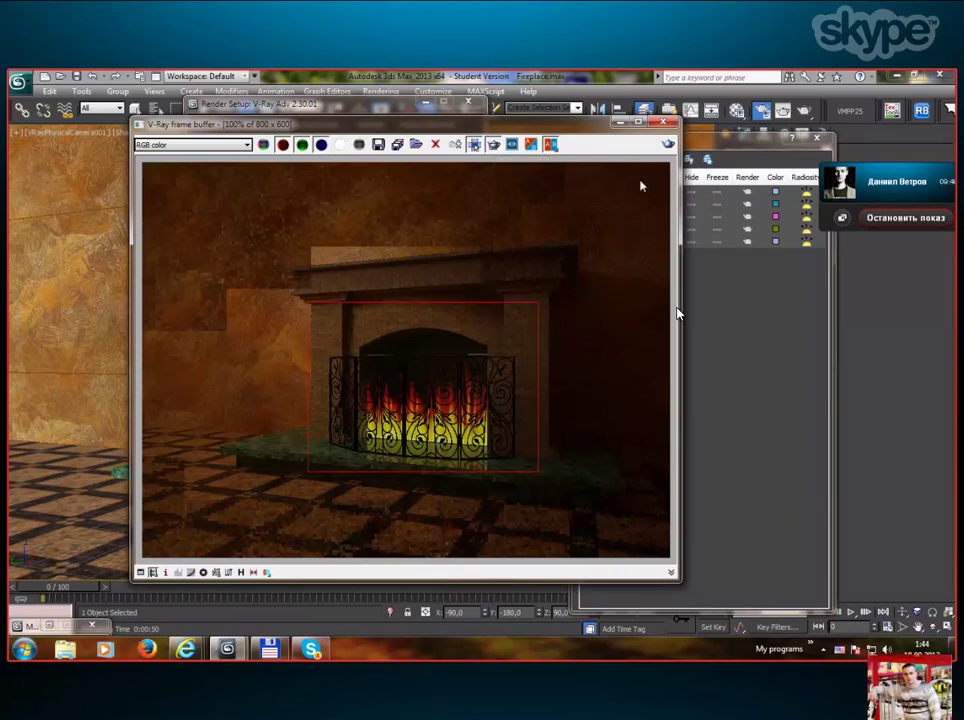
Render the marked firebox region and enlarge the frame buffer image to 200% to examine the flames.
{"action": "key", "text": "shift+q"}
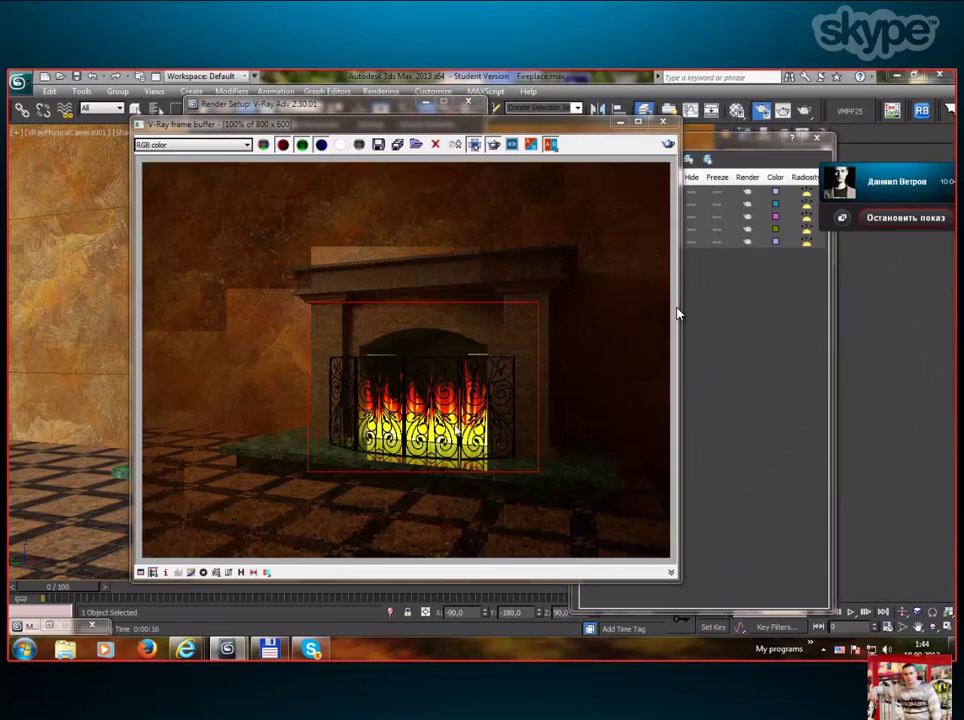
{"action": "scroll", "coordinate": [456, 432], "scroll_direction": "up", "scroll_amount": 1}
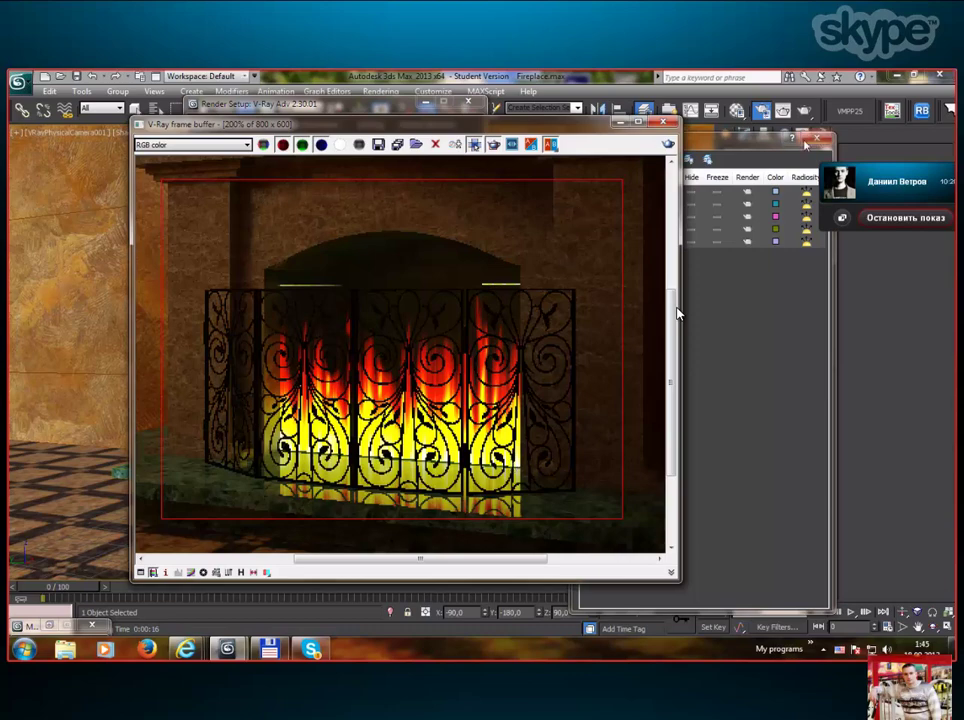
Close the layer manager, apply a UVW Map modifier with Box mapping to the fire plane, and minimize the rendering windows.
{"action": "left_click", "coordinate": [715, 150]}
{"action": "left_click", "coordinate": [815, 142]}
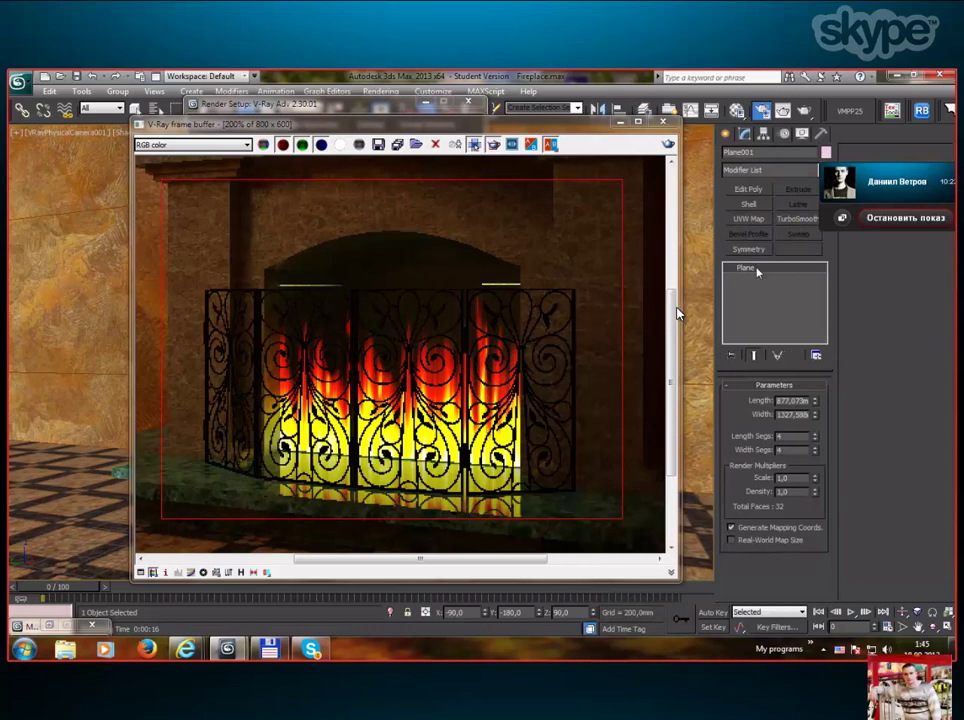
{"action": "left_click", "coordinate": [750, 220]}
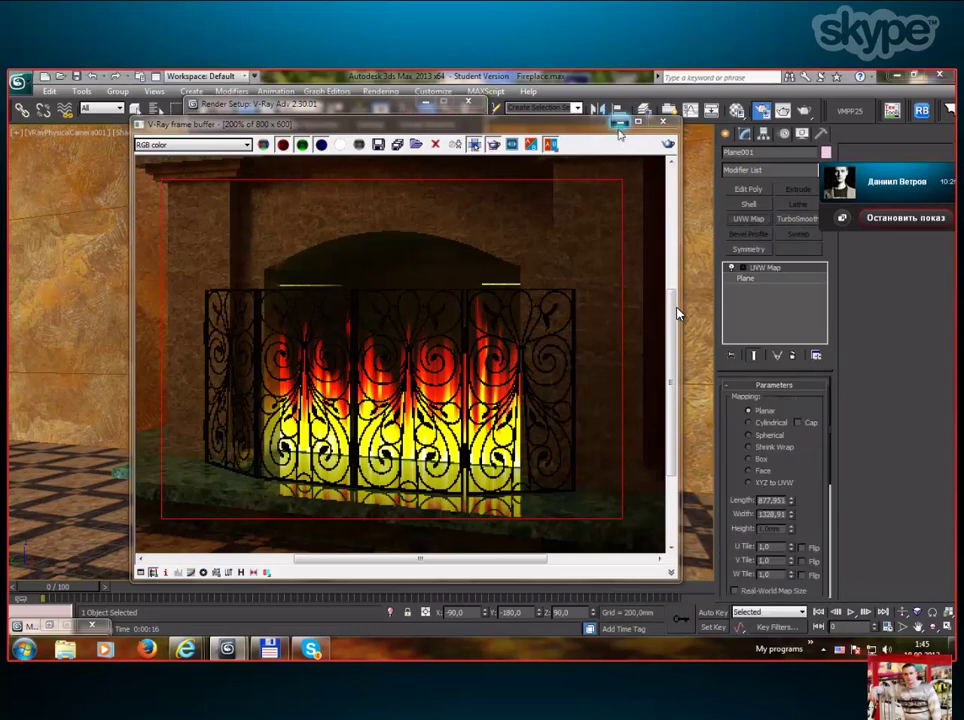
{"action": "left_click", "coordinate": [619, 123]}
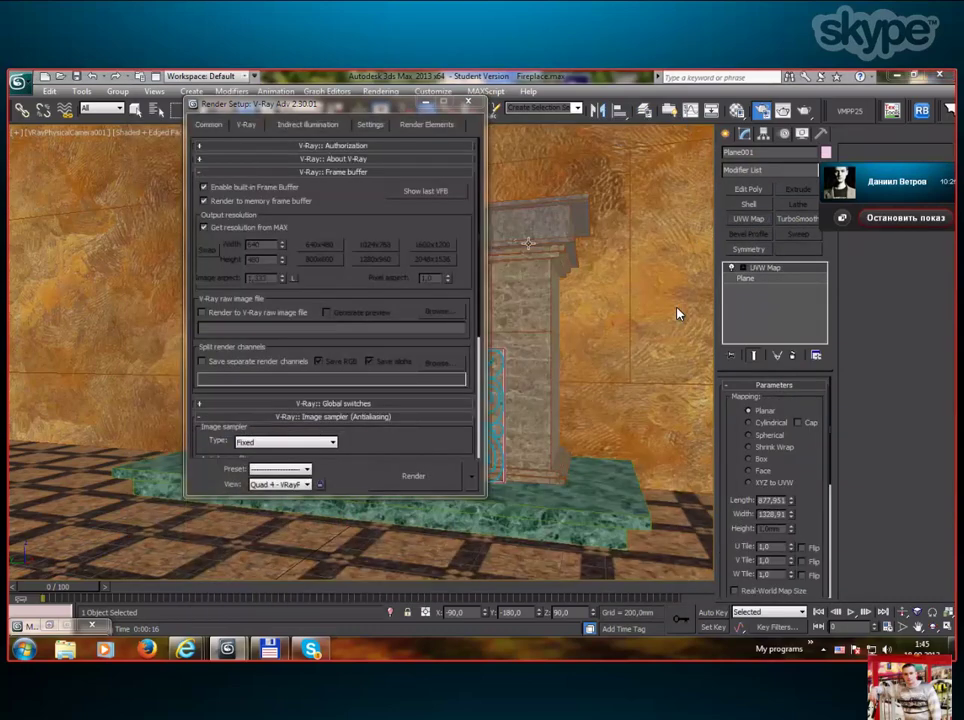
{"action": "left_click", "coordinate": [426, 105]}
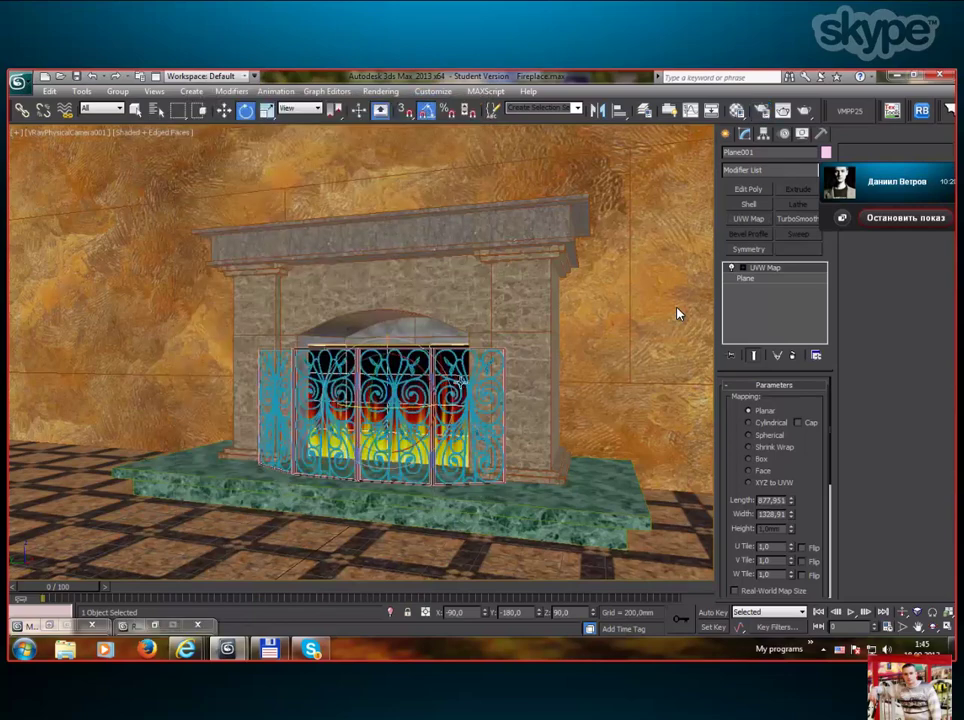
{"action": "left_click", "coordinate": [756, 459]}
{"action": "scroll", "coordinate": [817, 457], "scroll_direction": "down", "scroll_amount": 2}
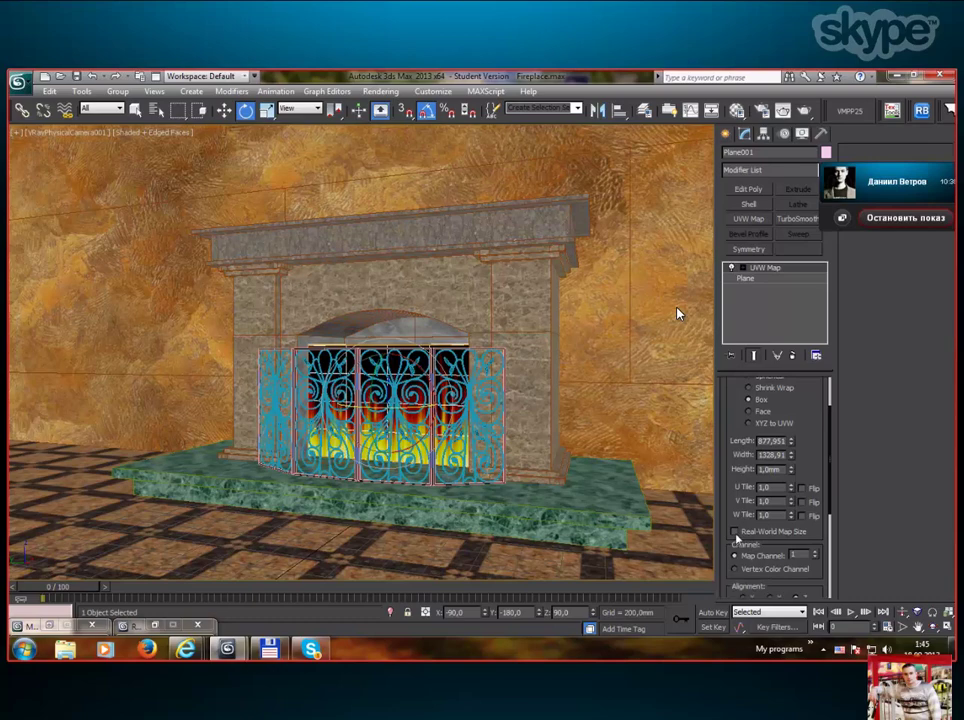
{"action": "scroll", "coordinate": [736, 538], "scroll_direction": "up", "scroll_amount": 2}
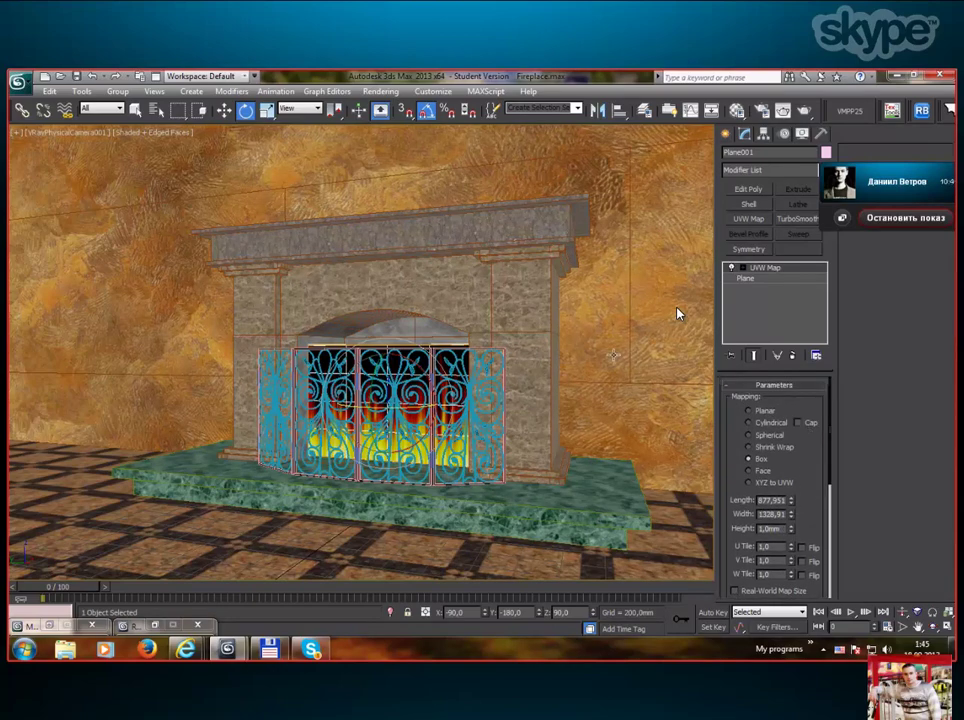
{"action": "left_click", "coordinate": [153, 627]}
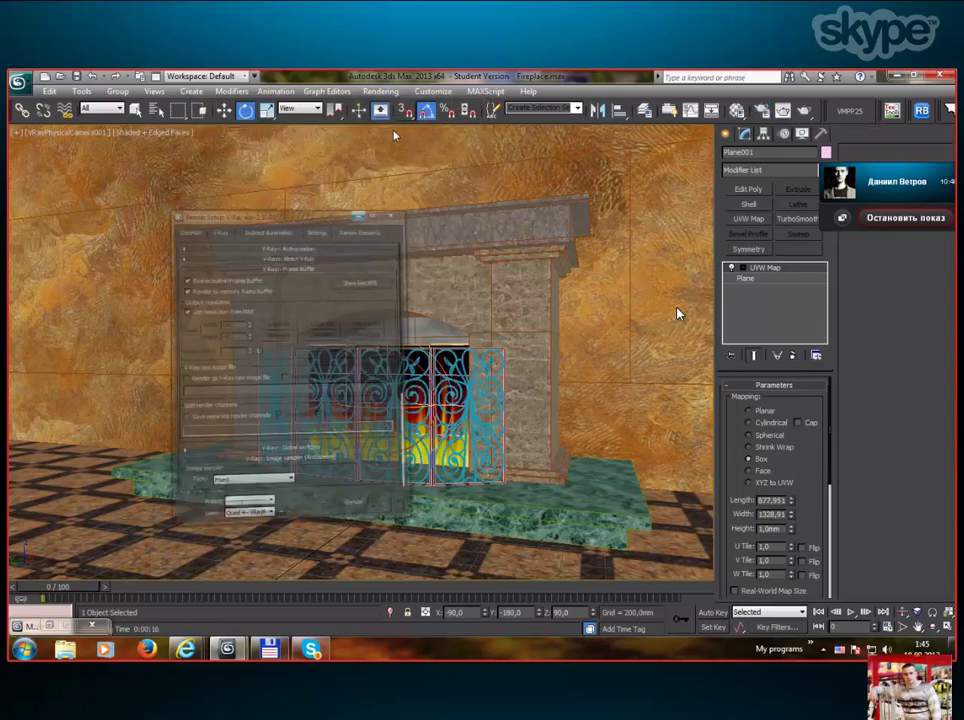
{"action": "key", "text": "m"}
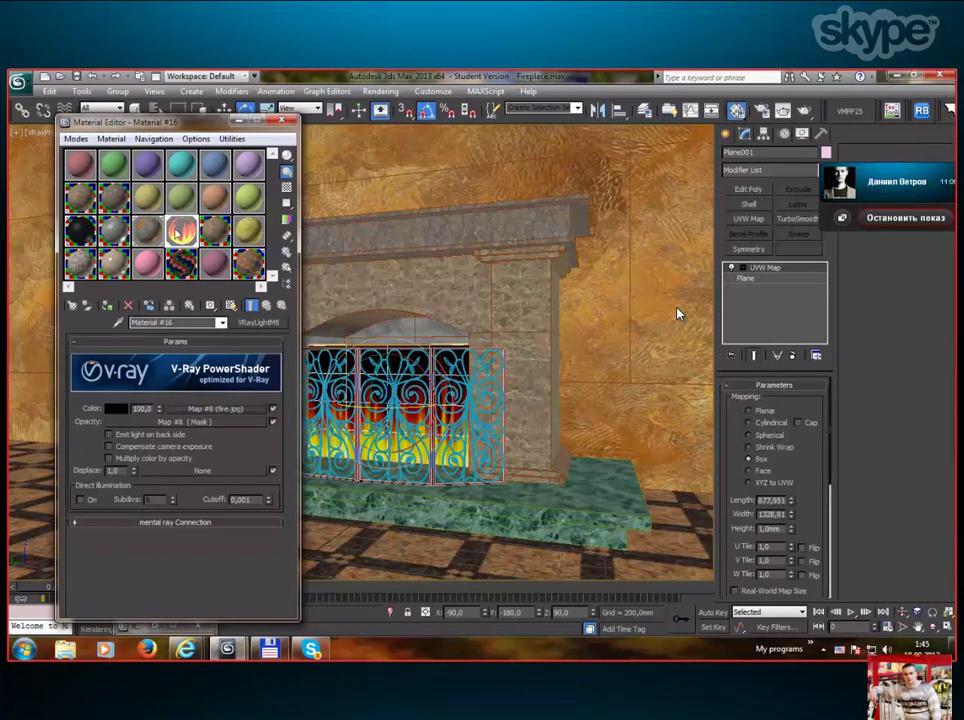
{"action": "left_click", "coordinate": [152, 200]}
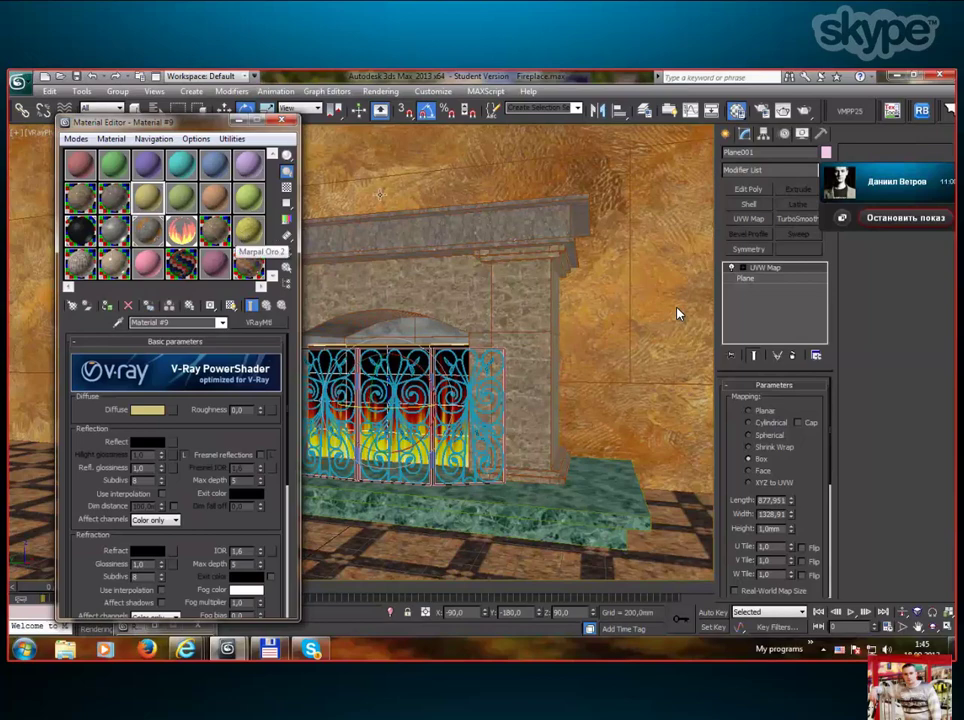
Create a V-Ray sphere light with a radius of about 263 mm at the fire plane in the wireframe top view.
{"action": "left_click", "coordinate": [725, 133]}
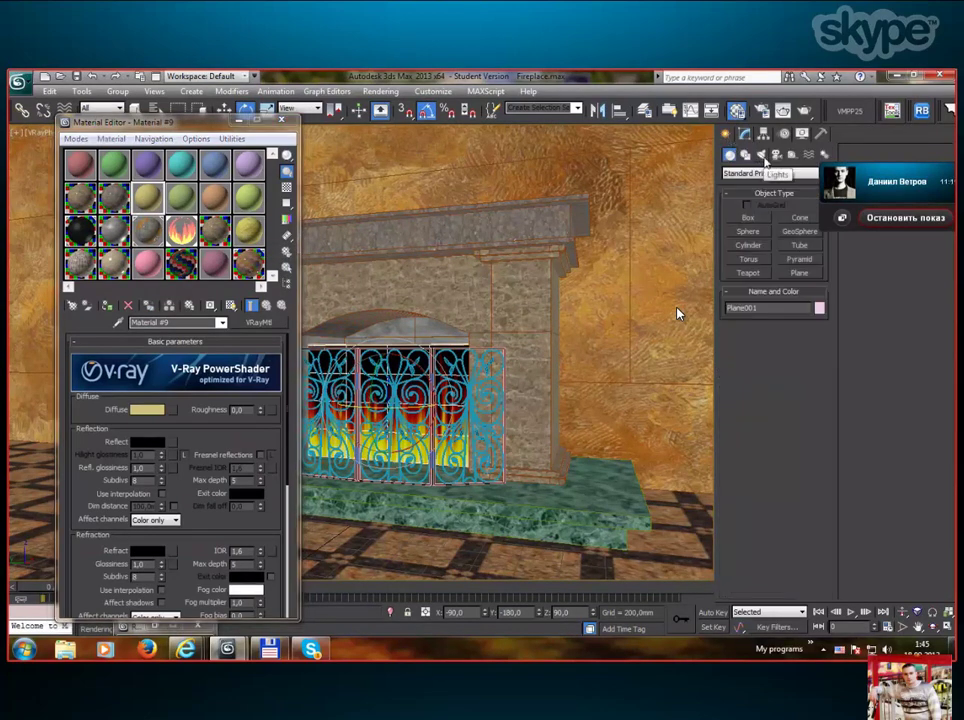
{"action": "left_click", "coordinate": [762, 155]}
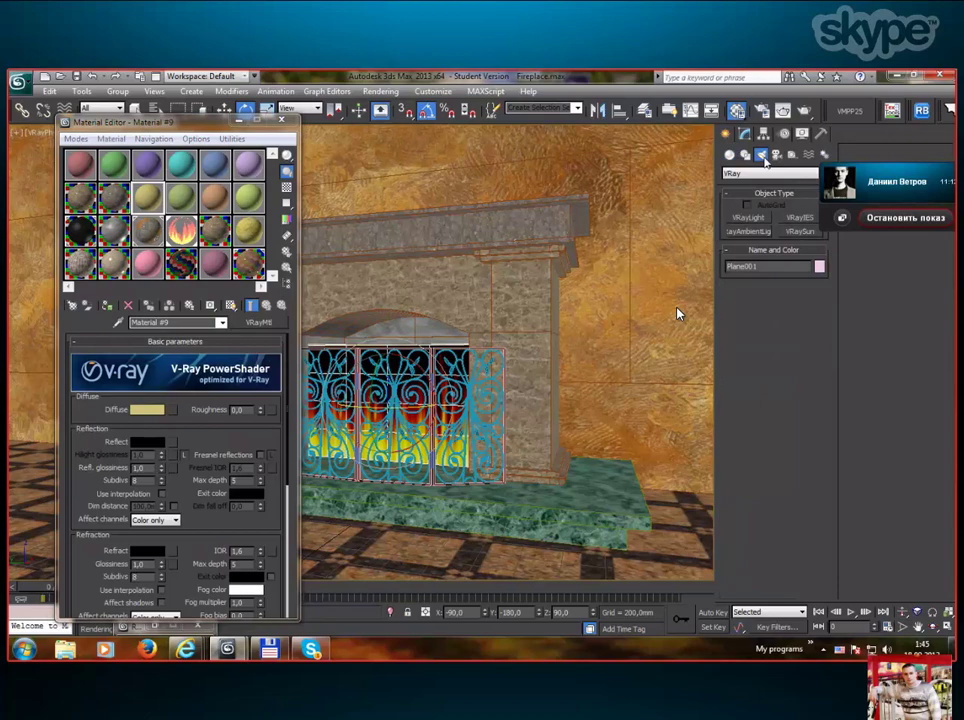
{"action": "left_click", "coordinate": [240, 124]}
{"action": "left_click", "coordinate": [66, 133]}
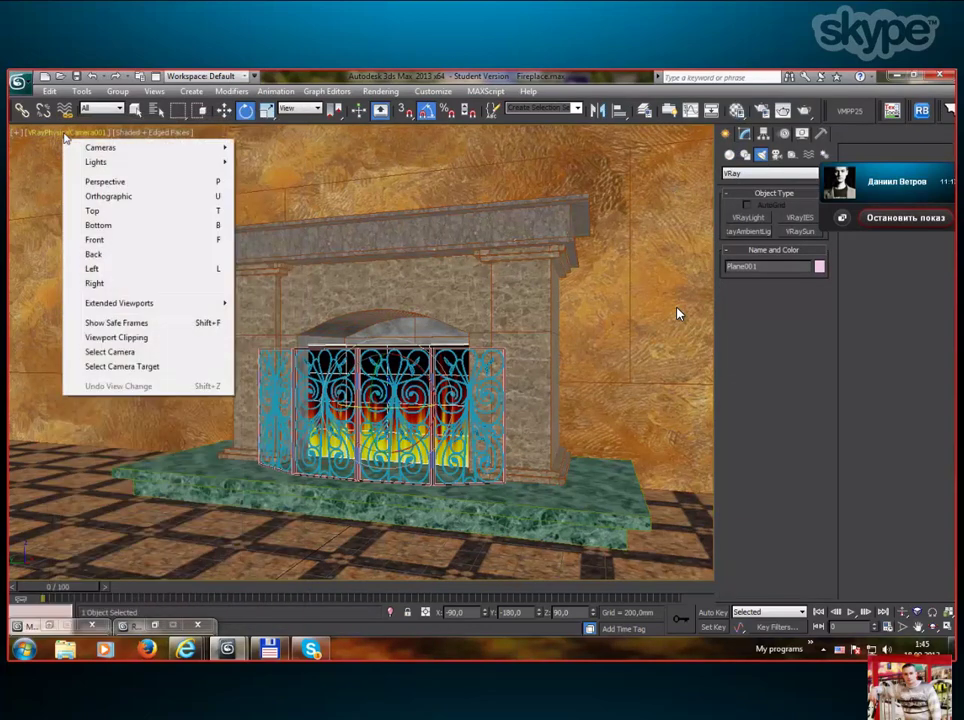
{"action": "left_click", "coordinate": [92, 210]}
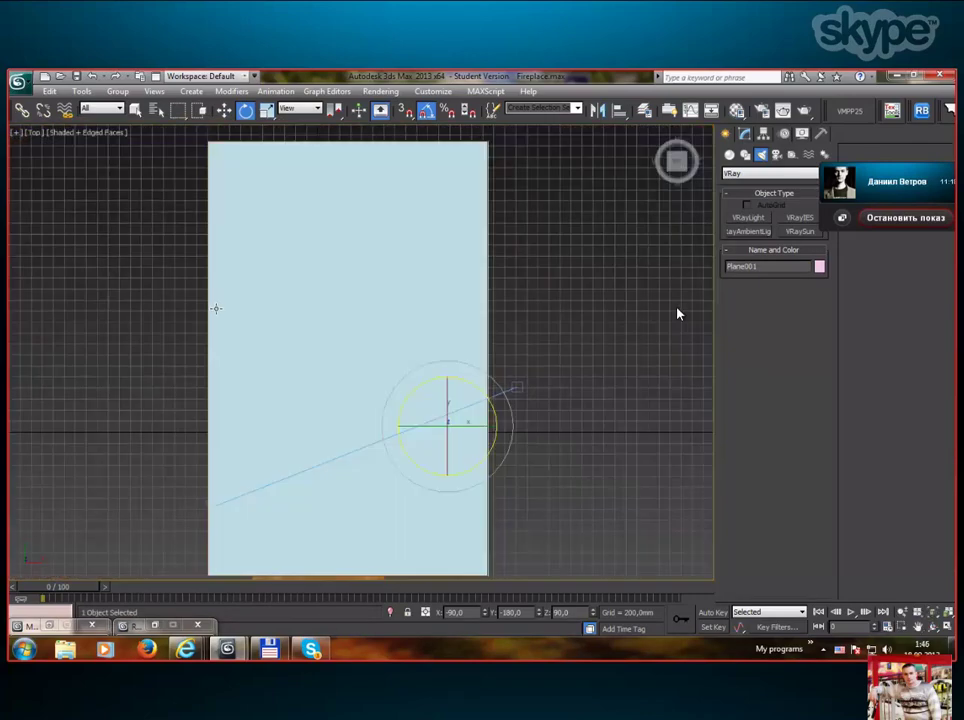
{"action": "key", "text": "F3"}
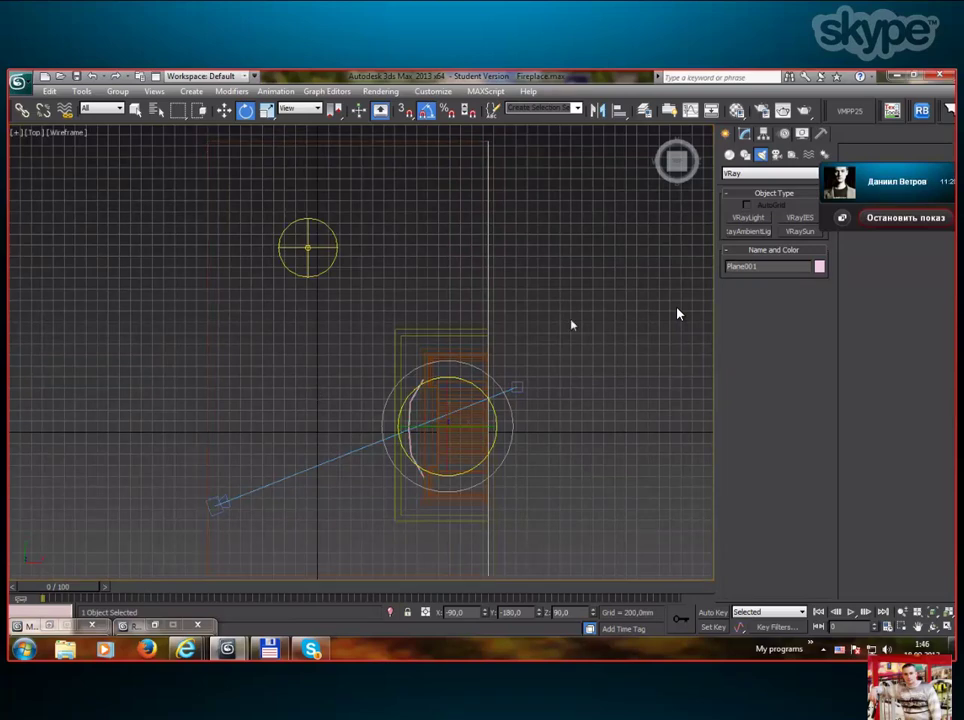
{"action": "left_click", "coordinate": [747, 217]}
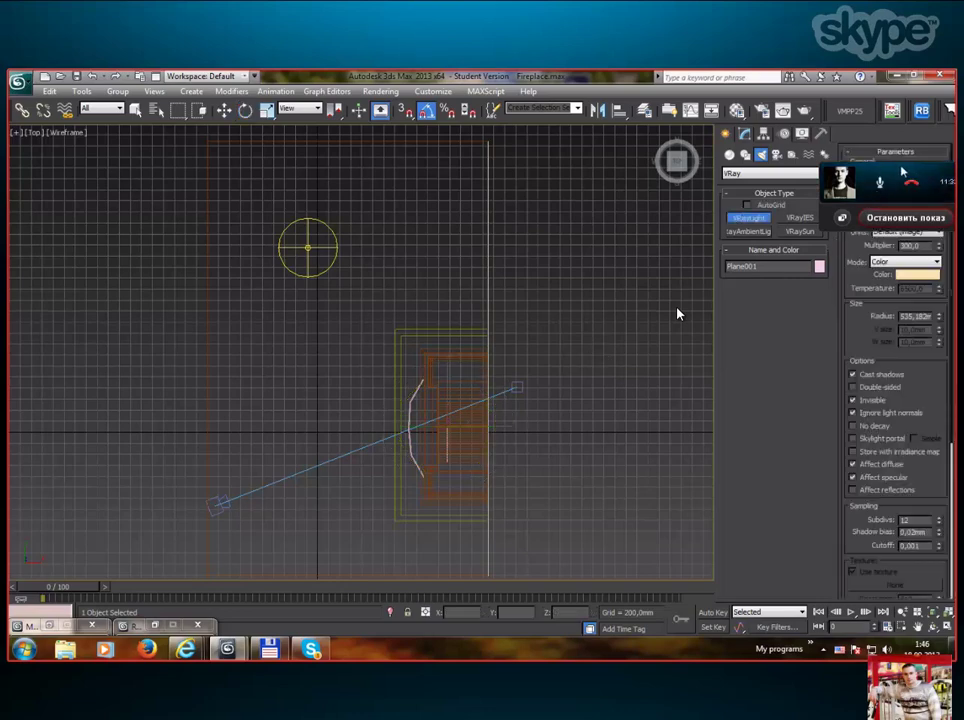
{"action": "left_click_drag", "start_coordinate": [897, 182], "coordinate": [889, 73]}
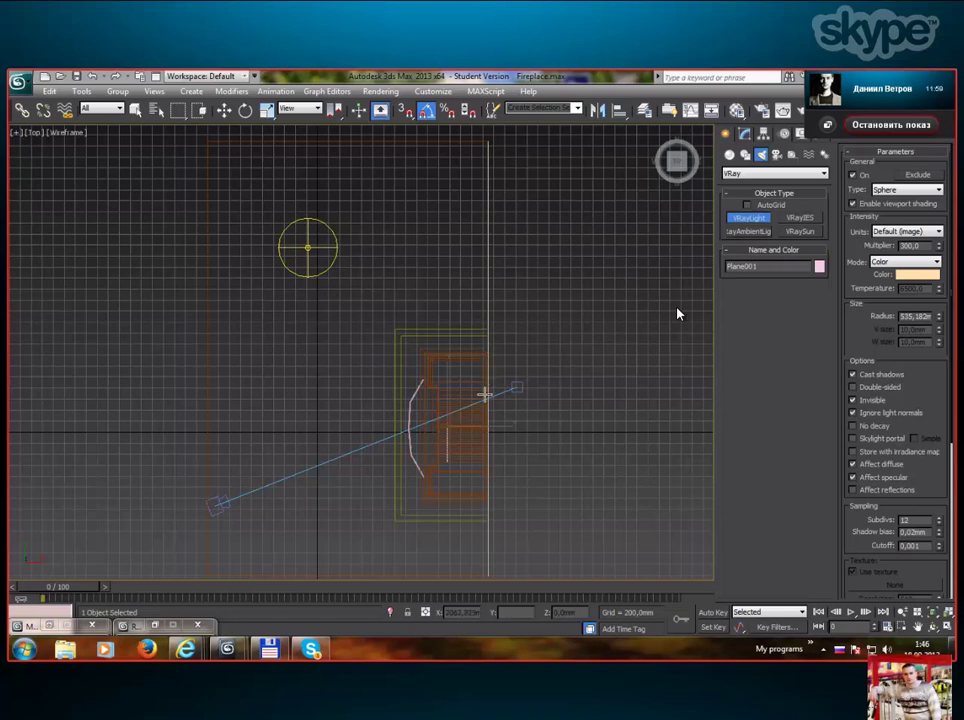
{"action": "left_click_drag", "start_coordinate": [449, 425], "coordinate": [456, 433]}
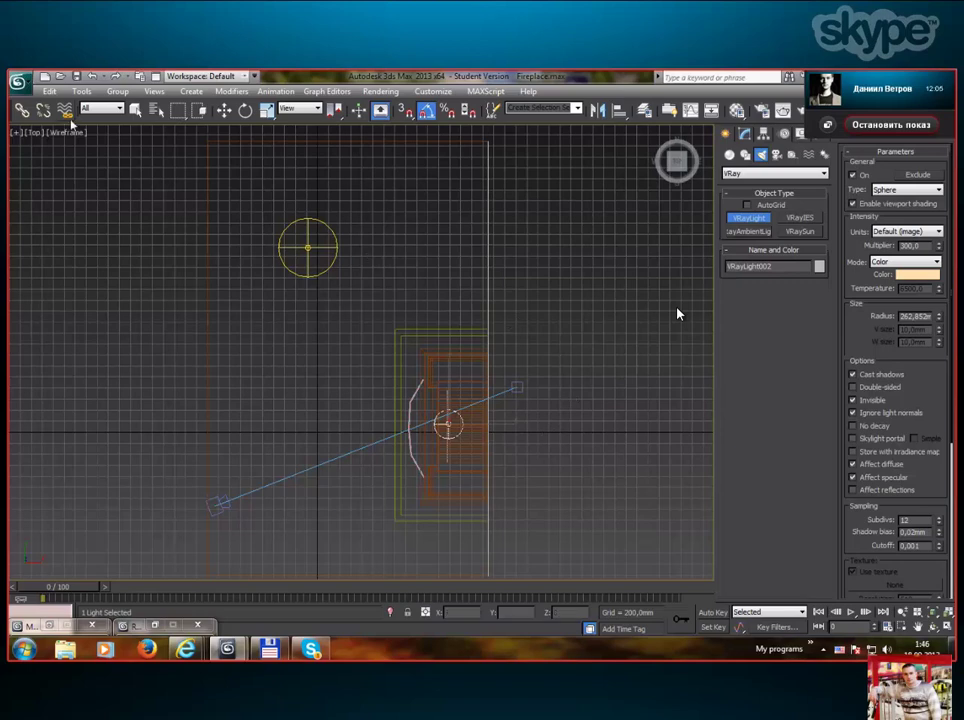
Return the viewport to the VRayPhysicalCamera001 view and hide the kovka layer in the layer manager.
{"action": "left_click", "coordinate": [36, 132]}
{"action": "mouse_move", "coordinate": [125, 149]}
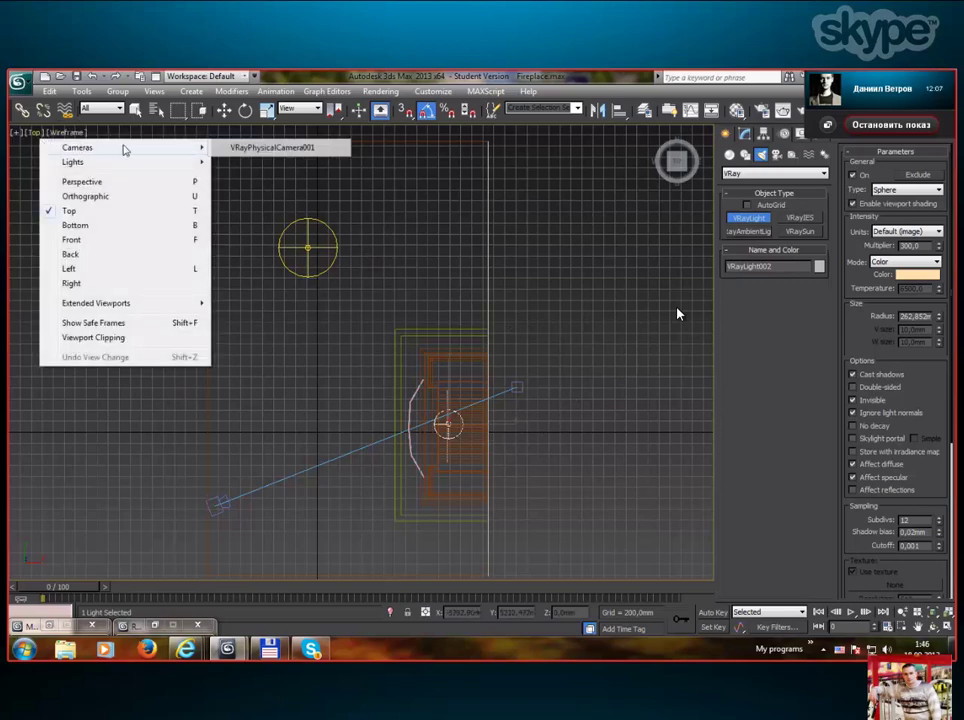
{"action": "left_click", "coordinate": [226, 148]}
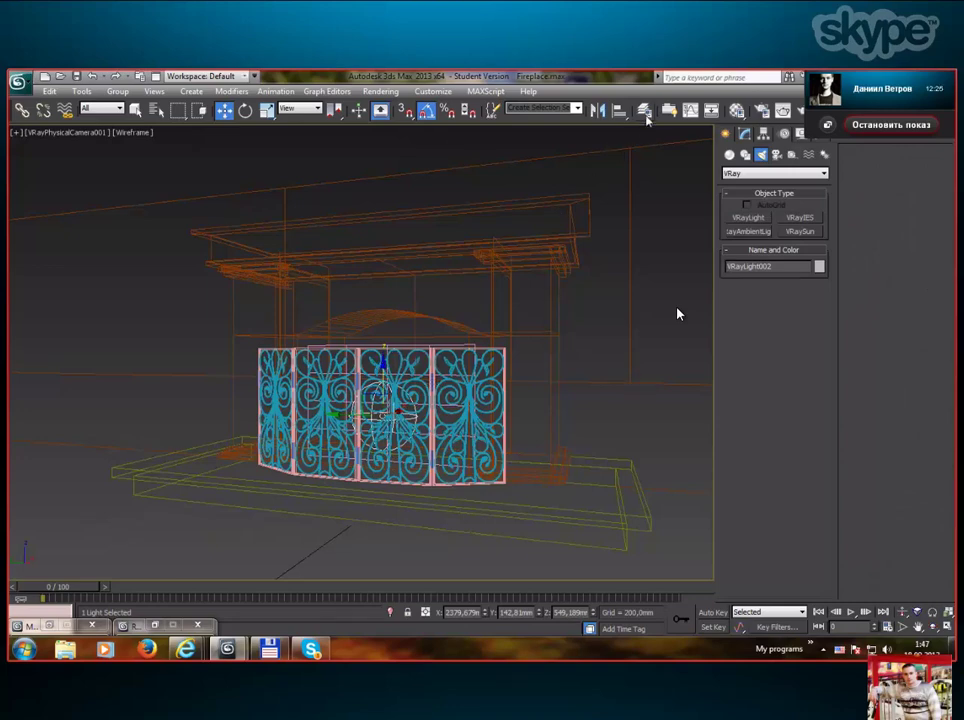
{"action": "left_click", "coordinate": [644, 111]}
{"action": "left_click", "coordinate": [691, 242]}
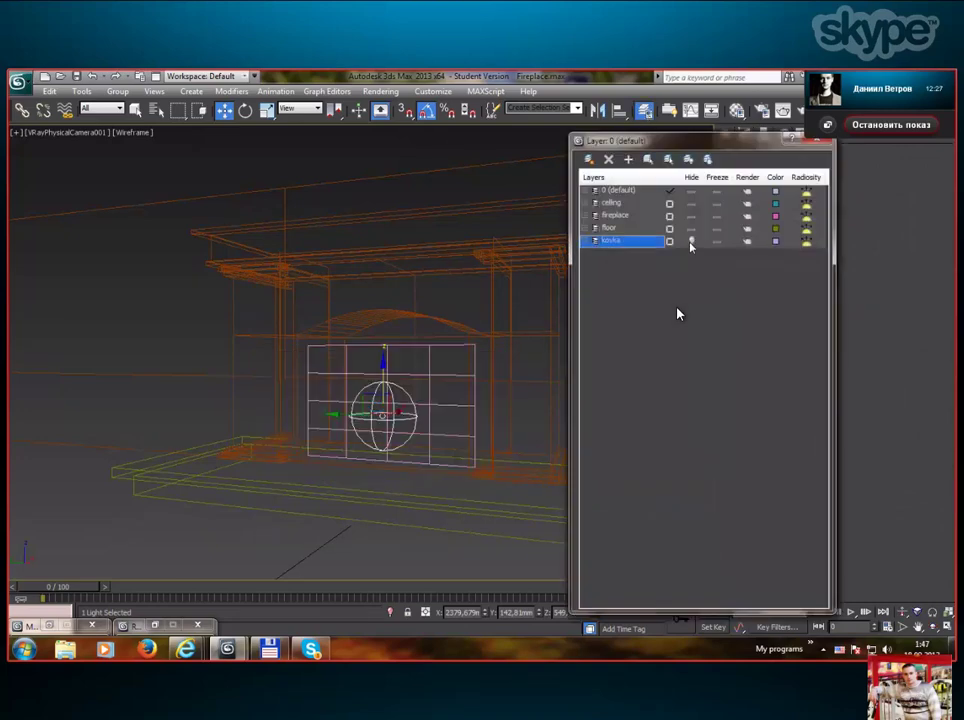
{"action": "key", "text": "Escape"}
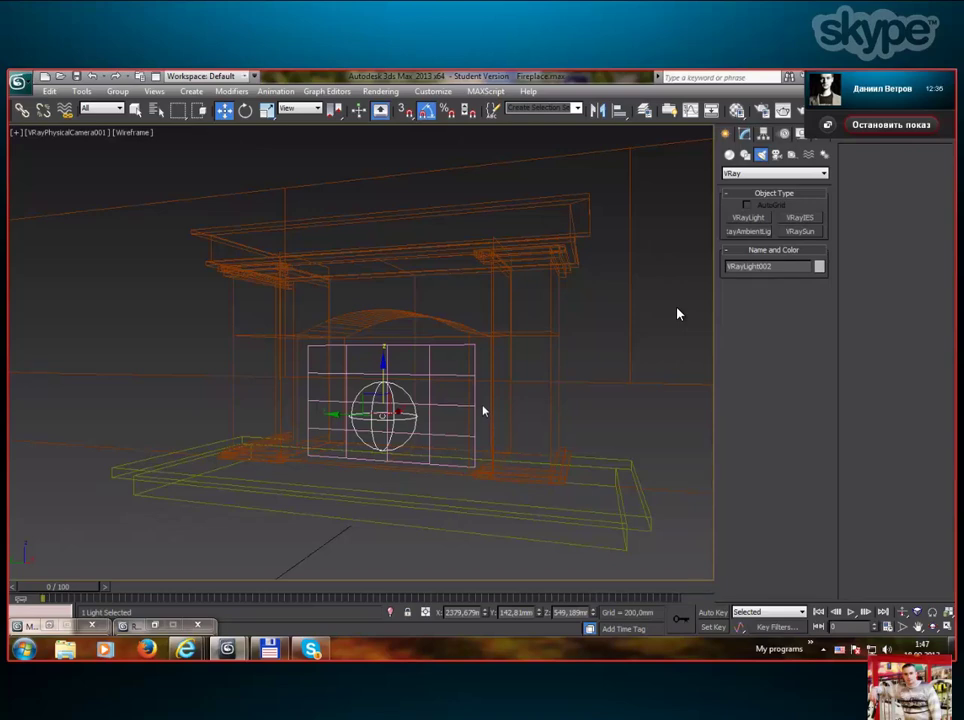
Show the view shaded, lower the new light to a height of about 486 mm, and move the call panel aside.
{"action": "key", "text": "F3"}
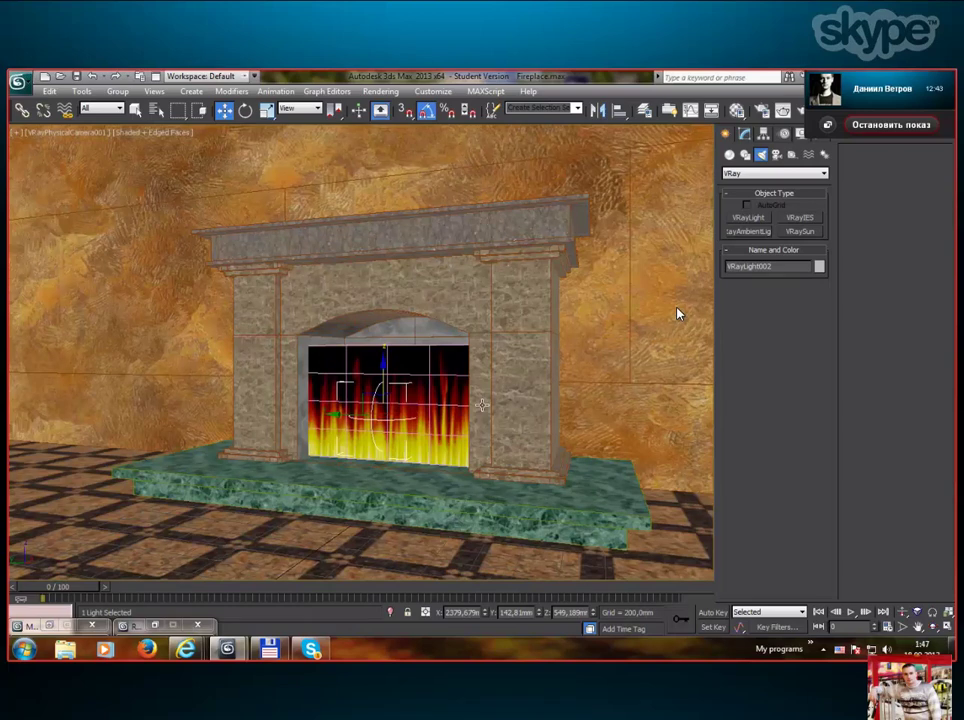
{"action": "left_click_drag", "start_coordinate": [482, 404], "coordinate": [482, 419]}
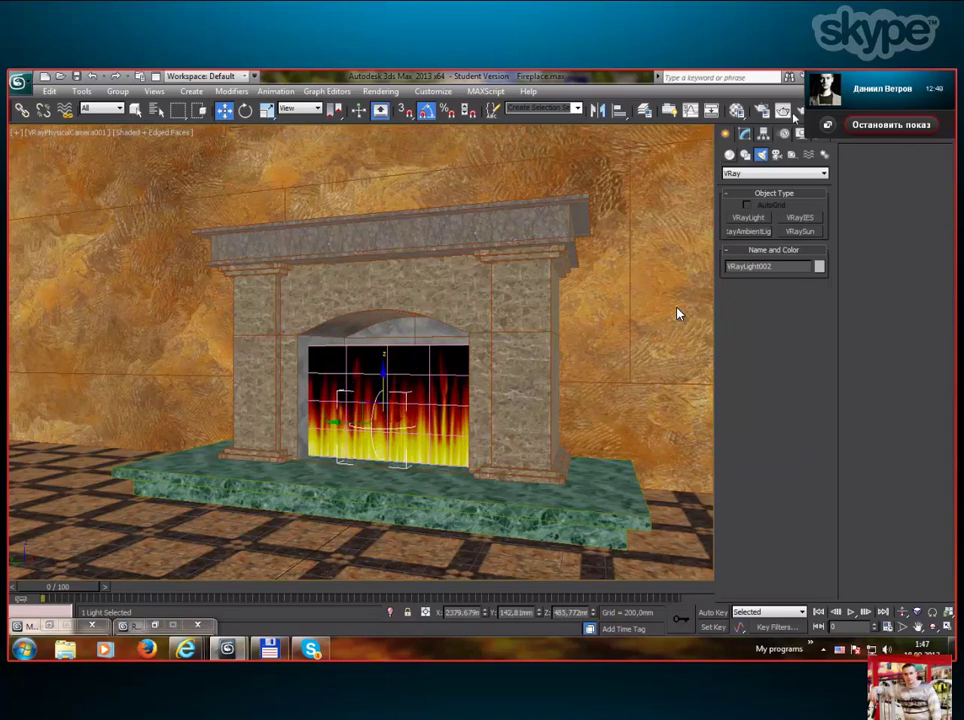
{"action": "left_click_drag", "start_coordinate": [858, 82], "coordinate": [890, 82]}
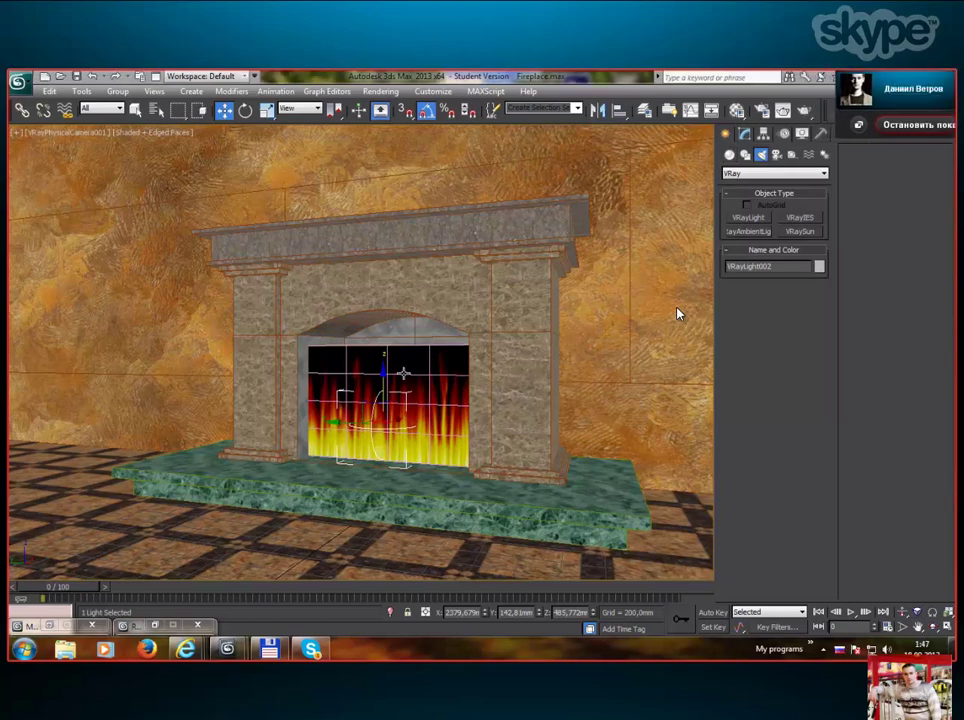
Open the new light's color and sample an orange-red tone, RGB 104, 12, 0, from the flames.
{"action": "left_click", "coordinate": [744, 134]}
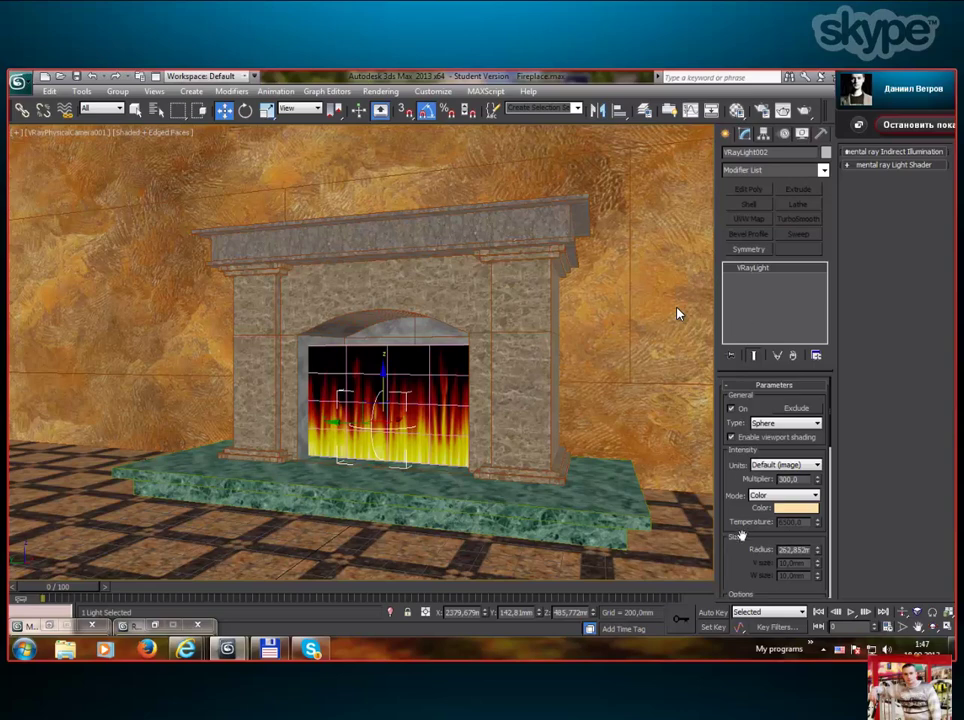
{"action": "scroll", "coordinate": [743, 530], "scroll_direction": "down", "scroll_amount": 3}
{"action": "scroll", "coordinate": [744, 534], "scroll_direction": "up", "scroll_amount": 1}
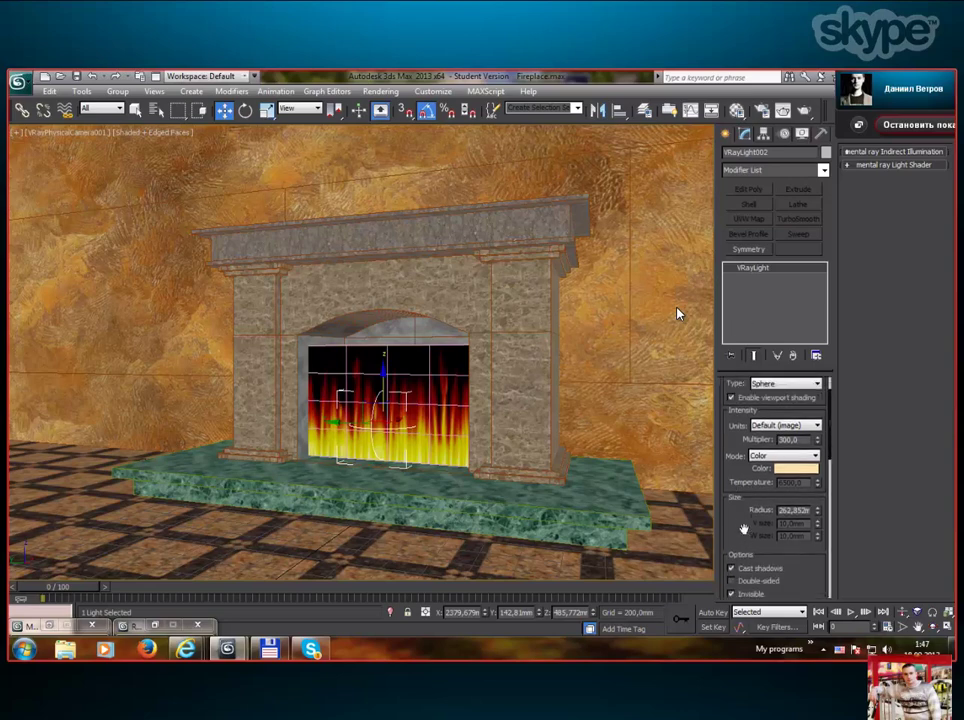
{"action": "left_click", "coordinate": [783, 470]}
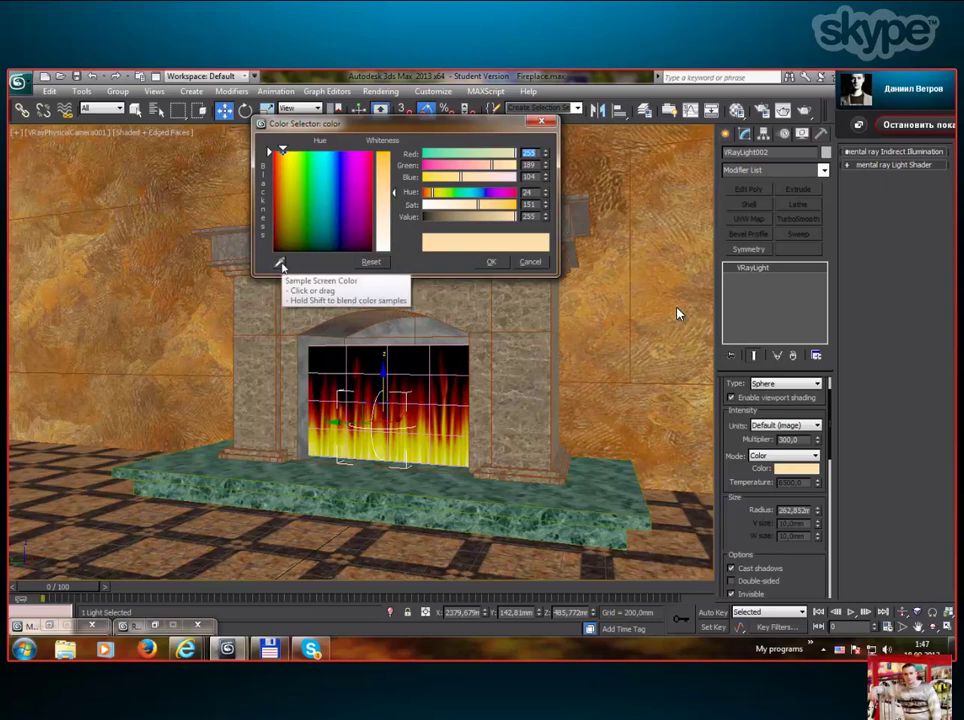
{"action": "left_click", "coordinate": [280, 263]}
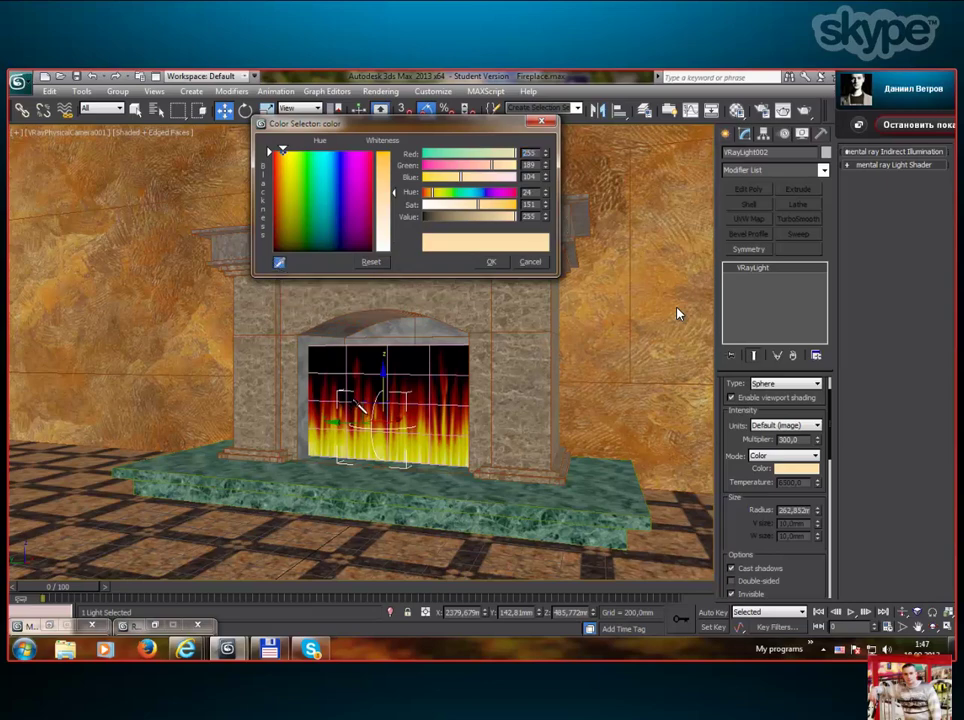
{"action": "left_click", "coordinate": [366, 410]}
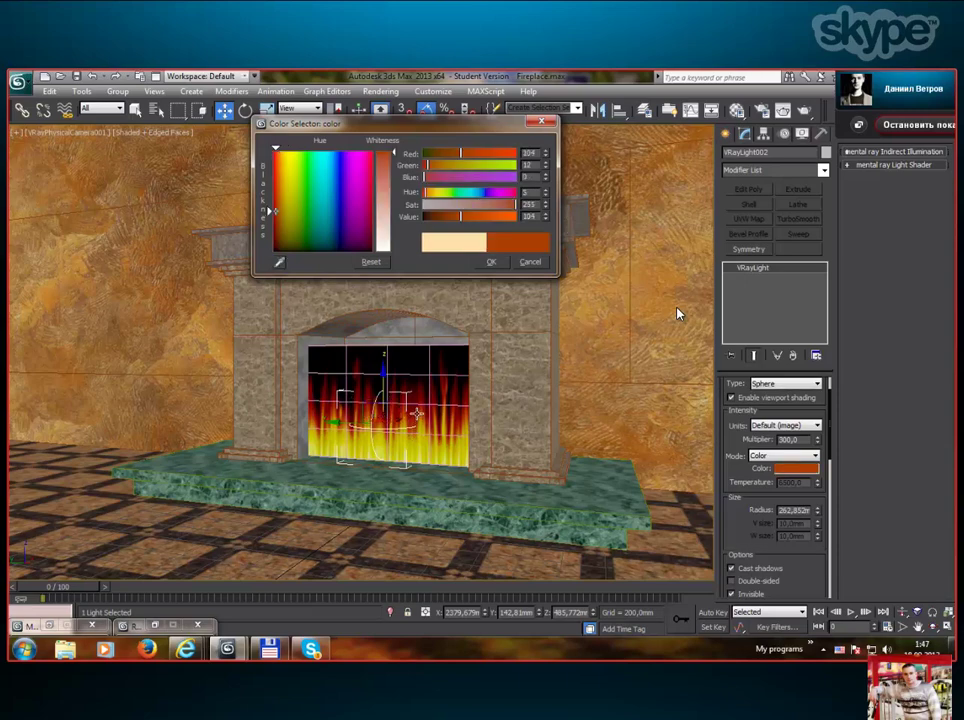
Try other flame tones for the light color, sampling RGB 111, 23, 0 and the golden orange 120, 61, 0.
{"action": "left_click", "coordinate": [281, 265]}
{"action": "left_click", "coordinate": [378, 397]}
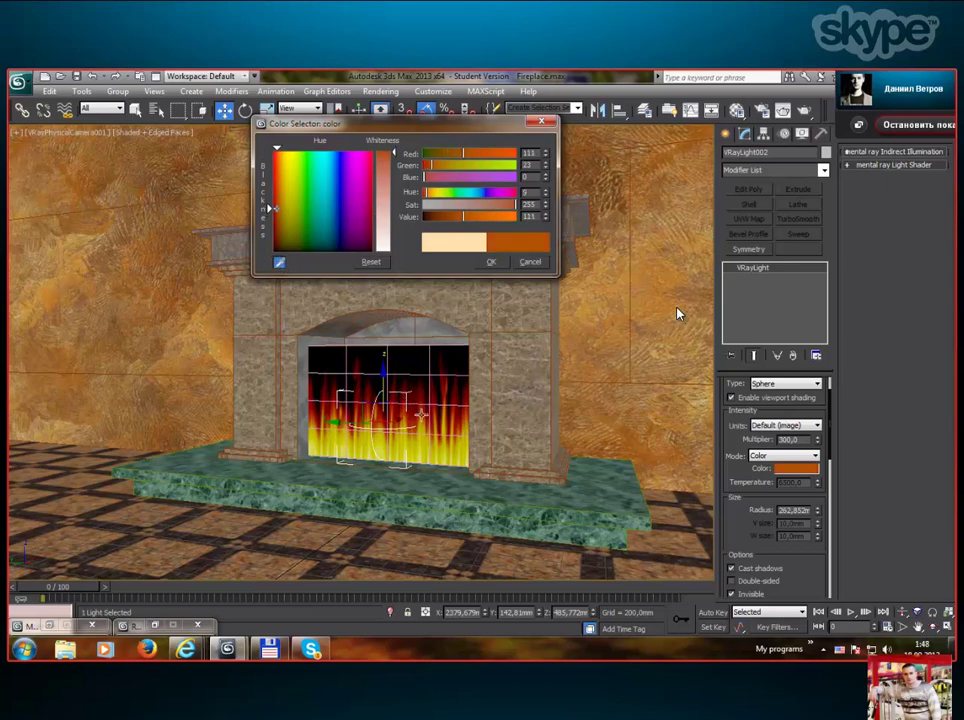
{"action": "left_click", "coordinate": [280, 263]}
{"action": "left_click", "coordinate": [412, 413]}
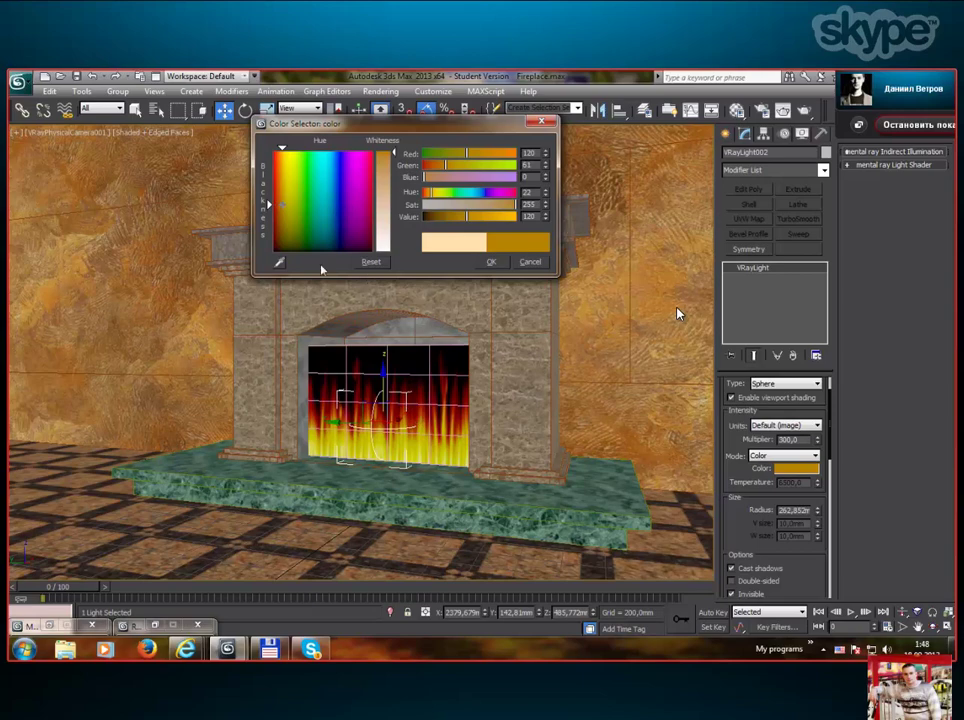
Sample a yellow flame tone, RGB 130, 98, 0, for the light color and shift its hue slightly towards orange.
{"action": "left_click", "coordinate": [280, 263]}
{"action": "left_click", "coordinate": [463, 424]}
{"action": "left_click", "coordinate": [279, 262]}
{"action": "left_click", "coordinate": [424, 336]}
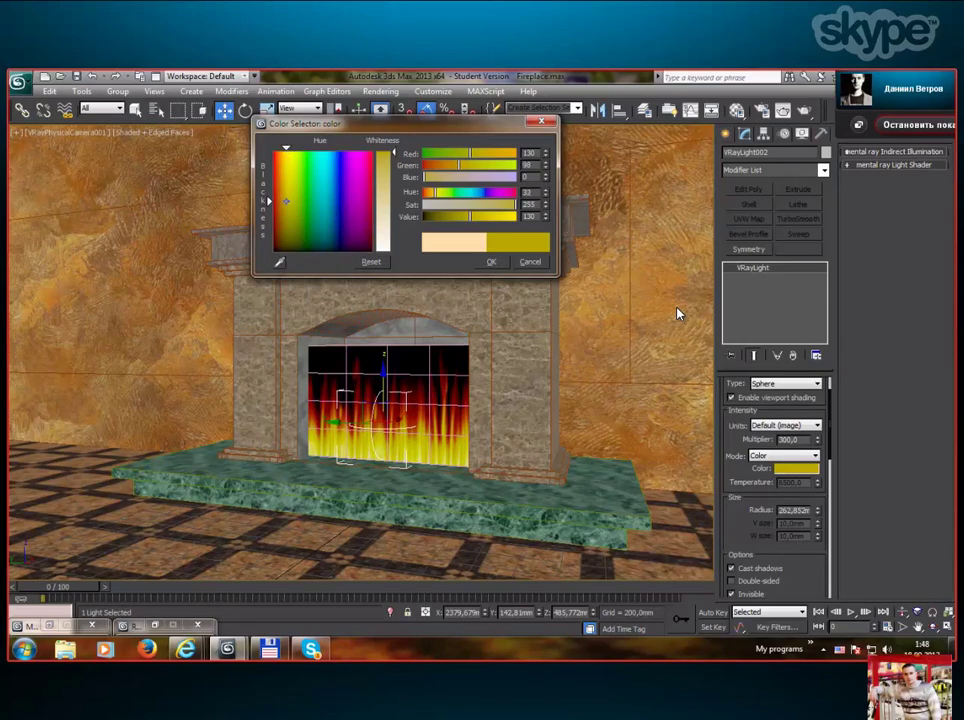
{"action": "left_click_drag", "start_coordinate": [287, 150], "coordinate": [280, 148]}
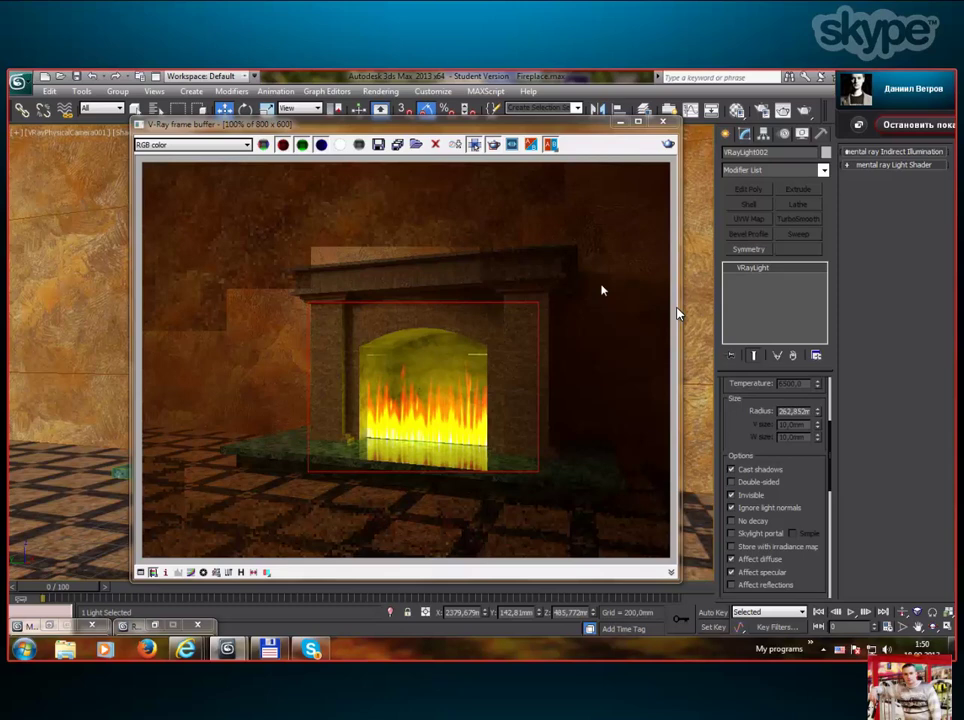
Put the render window away and open the color bitmap fire.jpg of the fire light material for editing.
{"action": "left_click", "coordinate": [620, 124]}
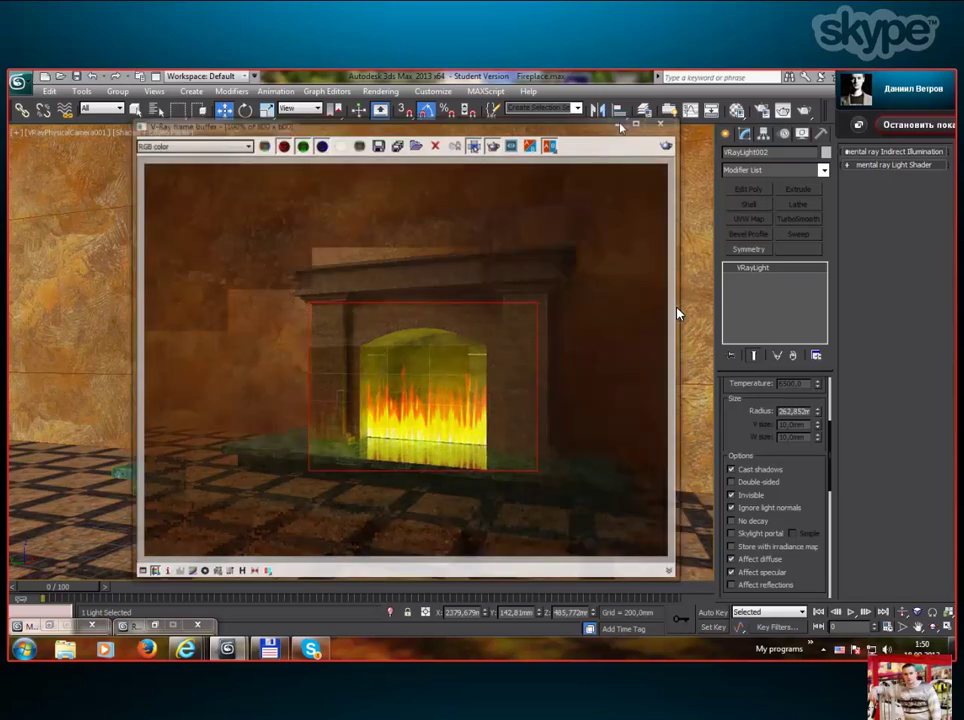
{"action": "key", "text": "m"}
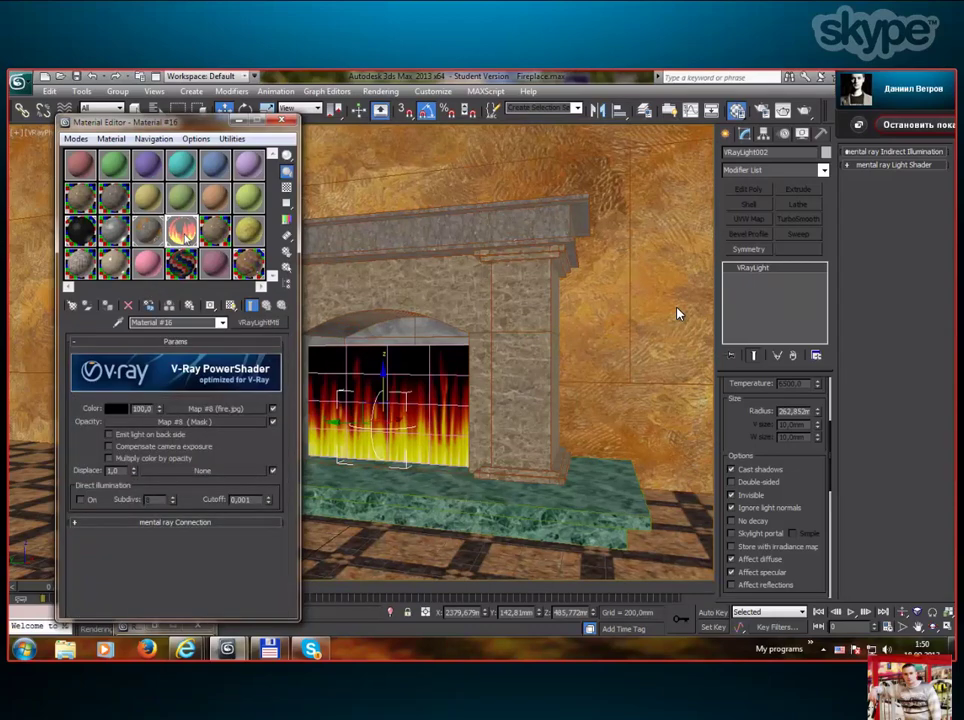
{"action": "left_click", "coordinate": [214, 409]}
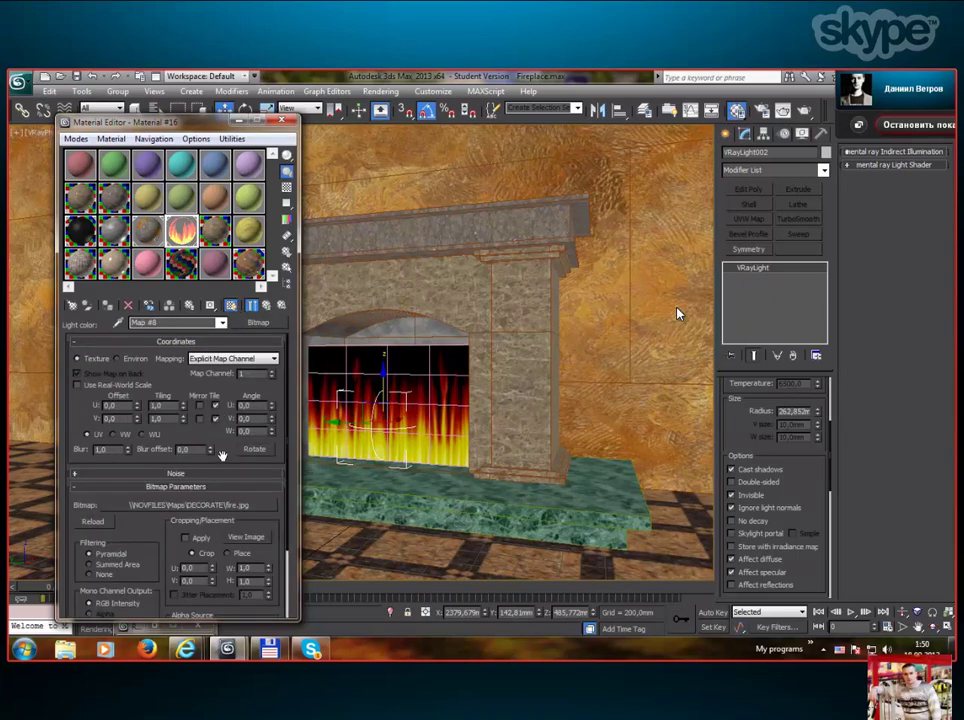
Try a U tiling of 1.2 on the fire color bitmap and return it to 1.0.
{"action": "left_click", "coordinate": [183, 405]}
{"action": "left_click", "coordinate": [183, 405]}
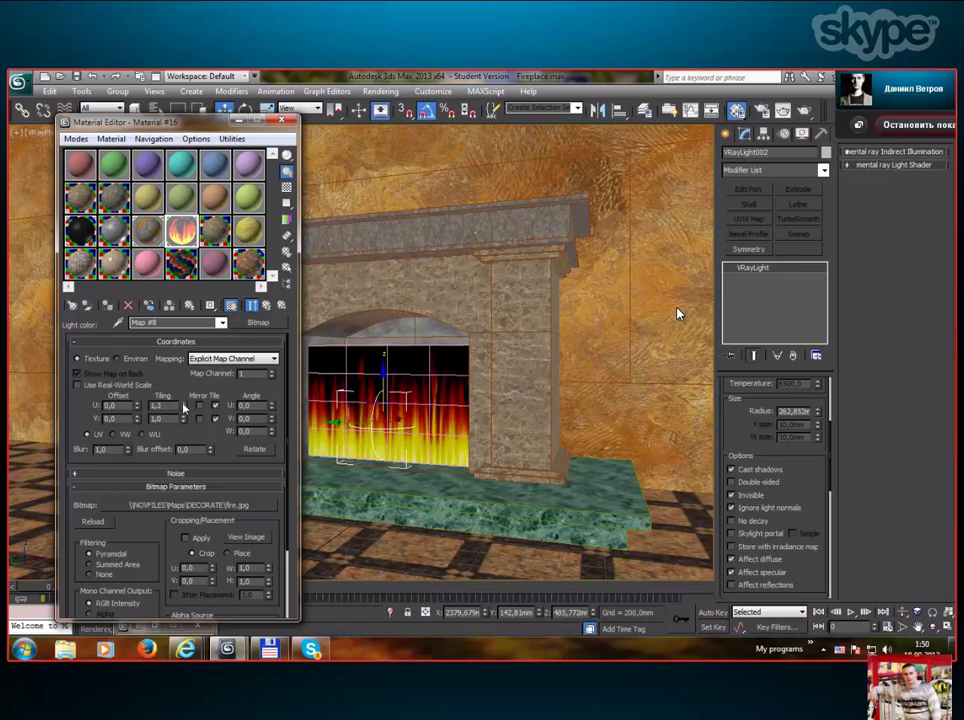
{"action": "left_click", "coordinate": [183, 409]}
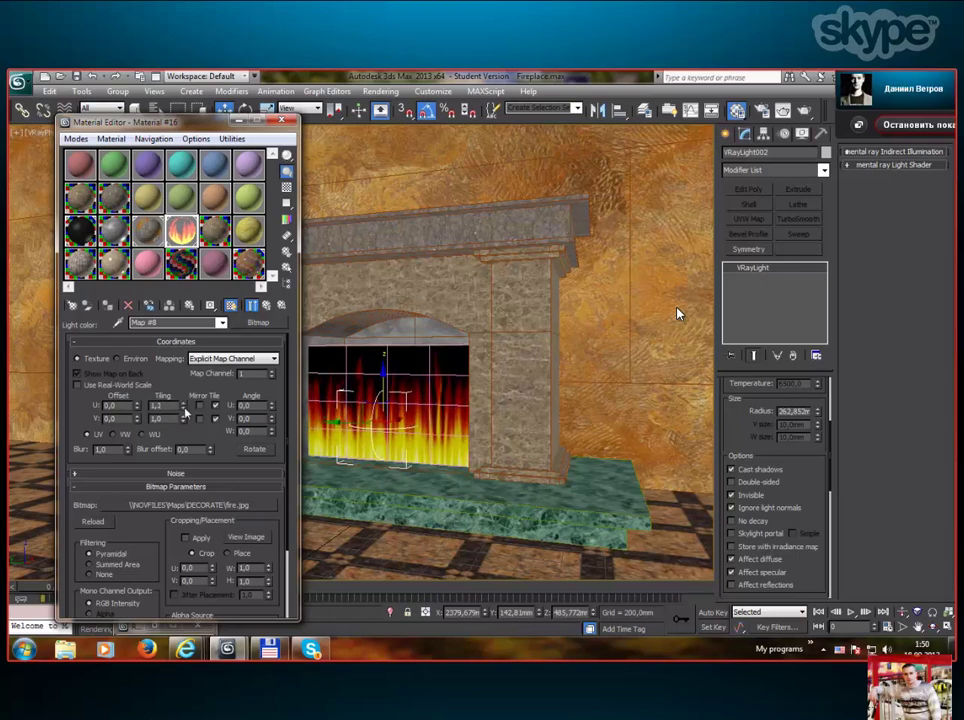
{"action": "left_click", "coordinate": [183, 409]}
Try V tilings between 1.2 and 0.6 on the fire color bitmap, set it to 0.98, and move the material editor aside.
{"action": "left_click", "coordinate": [183, 416]}
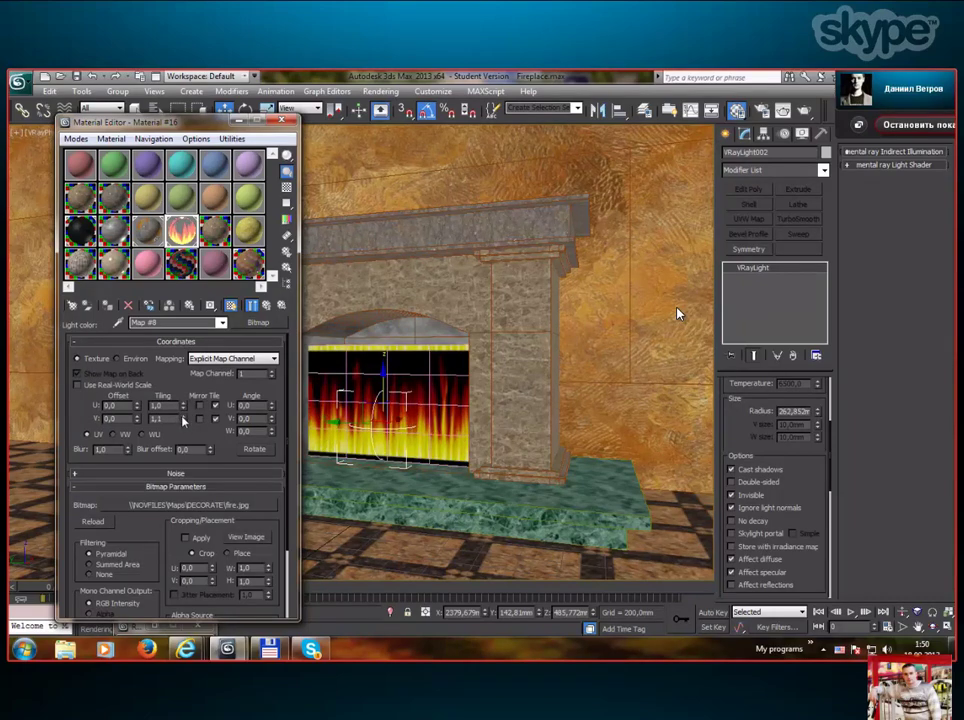
{"action": "left_click", "coordinate": [183, 416]}
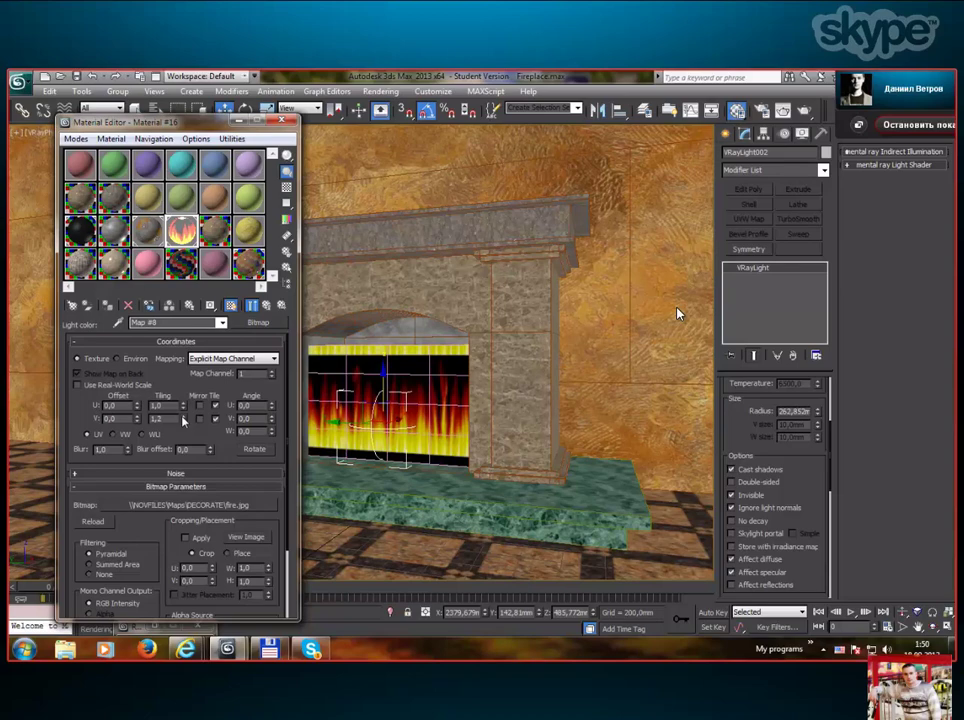
{"action": "left_click", "coordinate": [183, 423]}
{"action": "left_click", "coordinate": [183, 423]}
{"action": "left_click", "coordinate": [183, 423]}
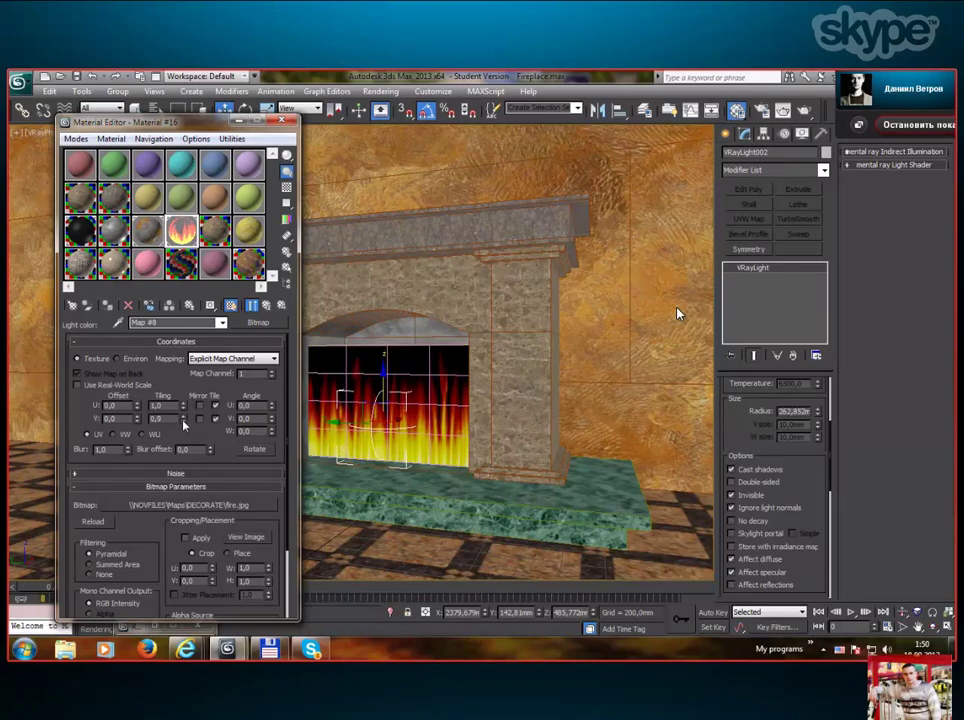
{"action": "left_click", "coordinate": [183, 423]}
{"action": "left_click", "coordinate": [183, 423]}
{"action": "left_click", "coordinate": [183, 423]}
{"action": "left_click", "coordinate": [183, 420]}
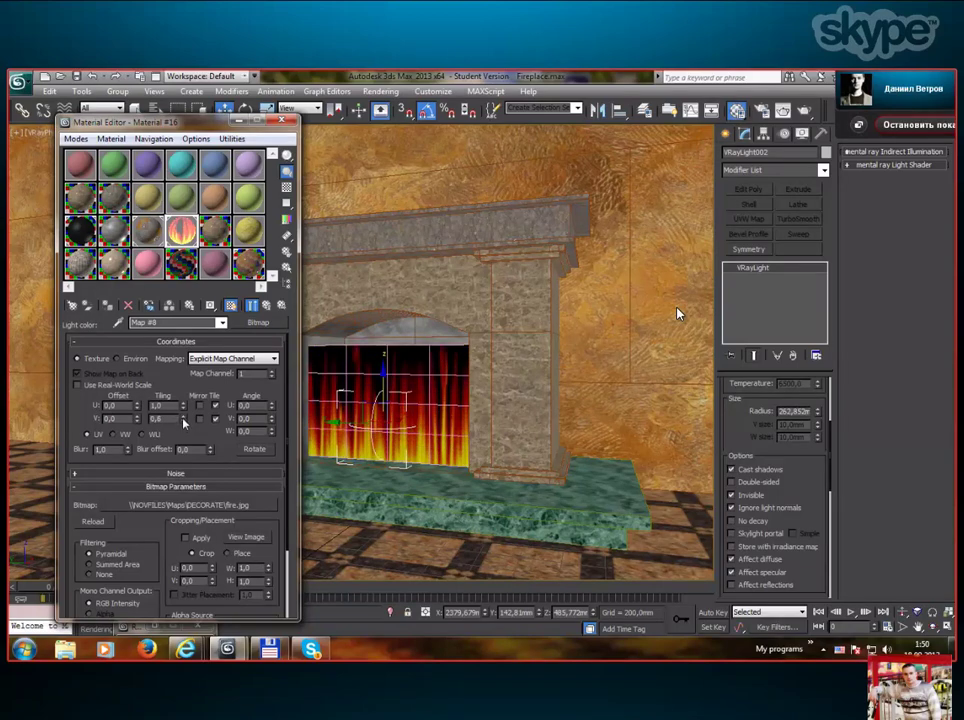
{"action": "left_click", "coordinate": [183, 420]}
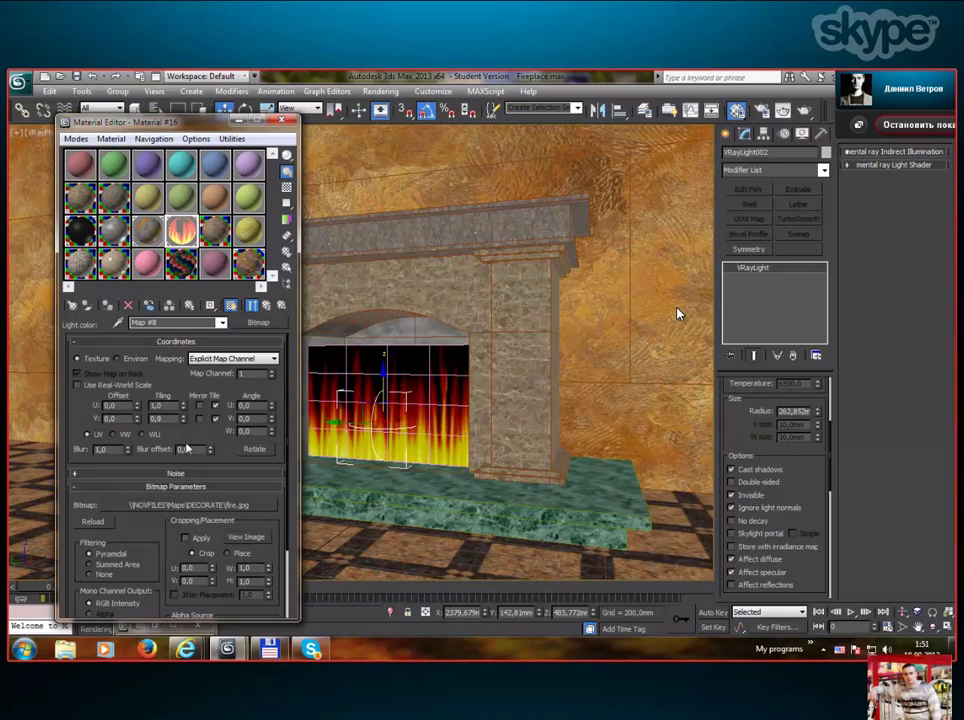
{"action": "type", "text": "8"}
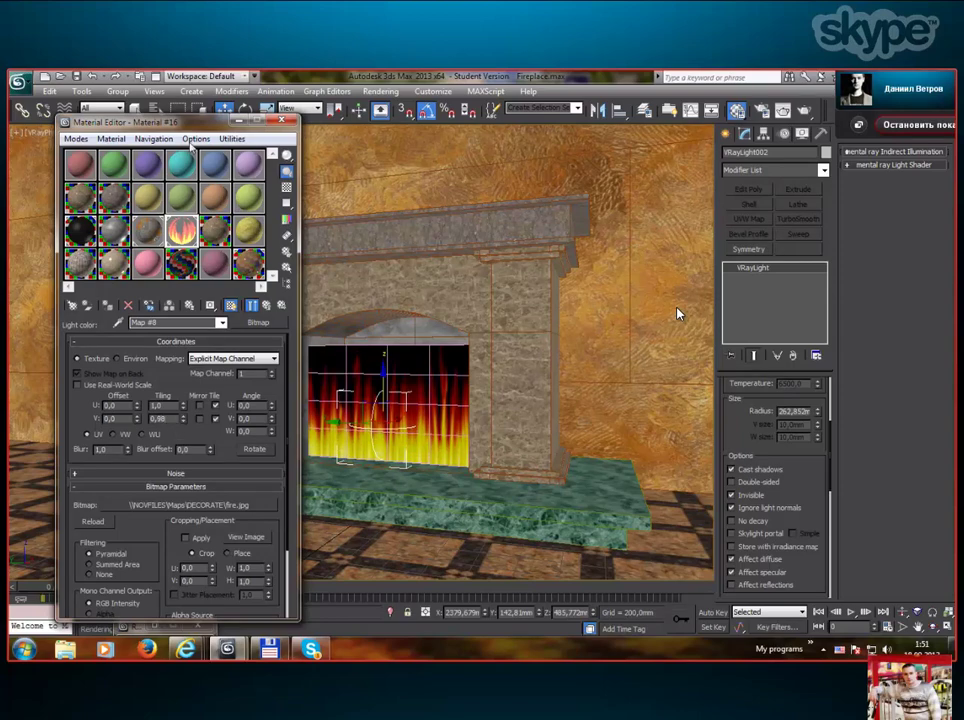
{"action": "left_click_drag", "start_coordinate": [190, 127], "coordinate": [156, 124]}
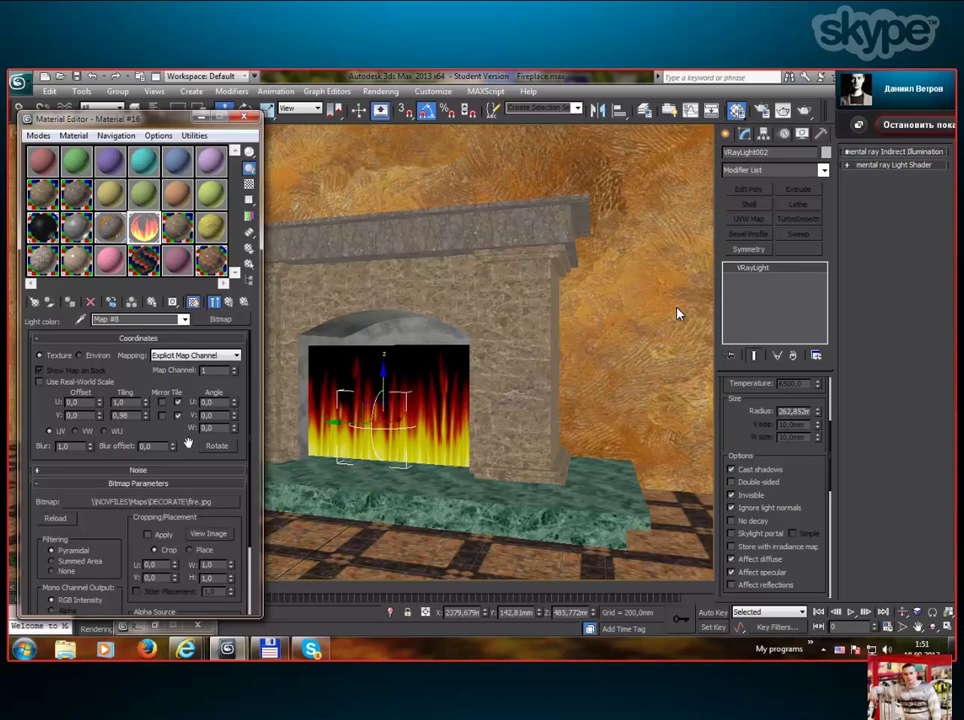
In the fire material's opacity mask, set the V tiling of the fire.jpg map to 0.98.
{"action": "left_click", "coordinate": [162, 230]}
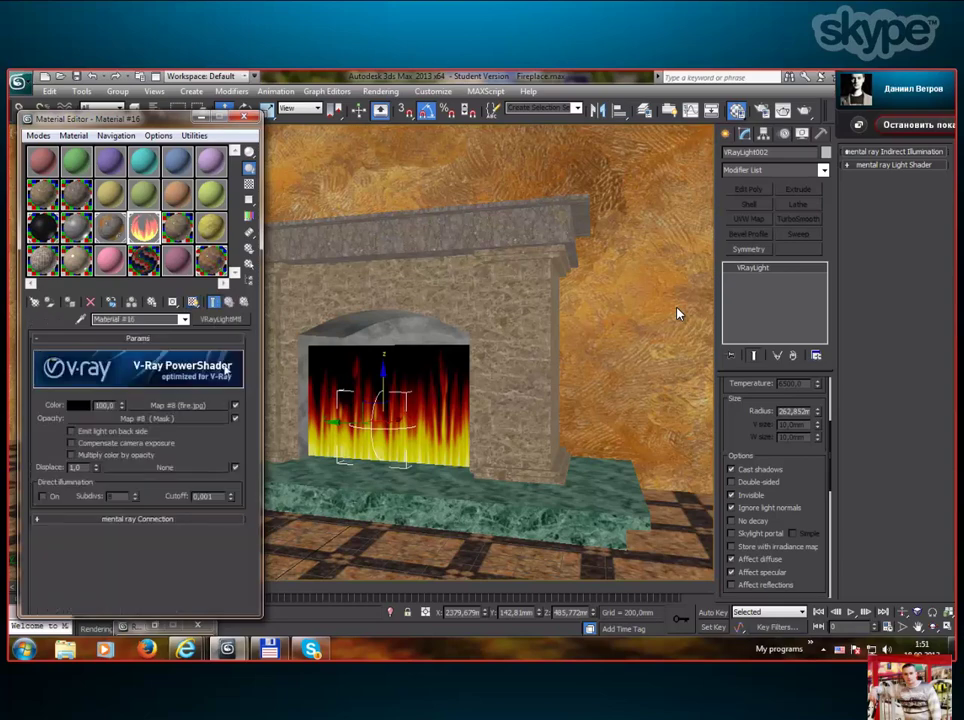
{"action": "left_click", "coordinate": [178, 421]}
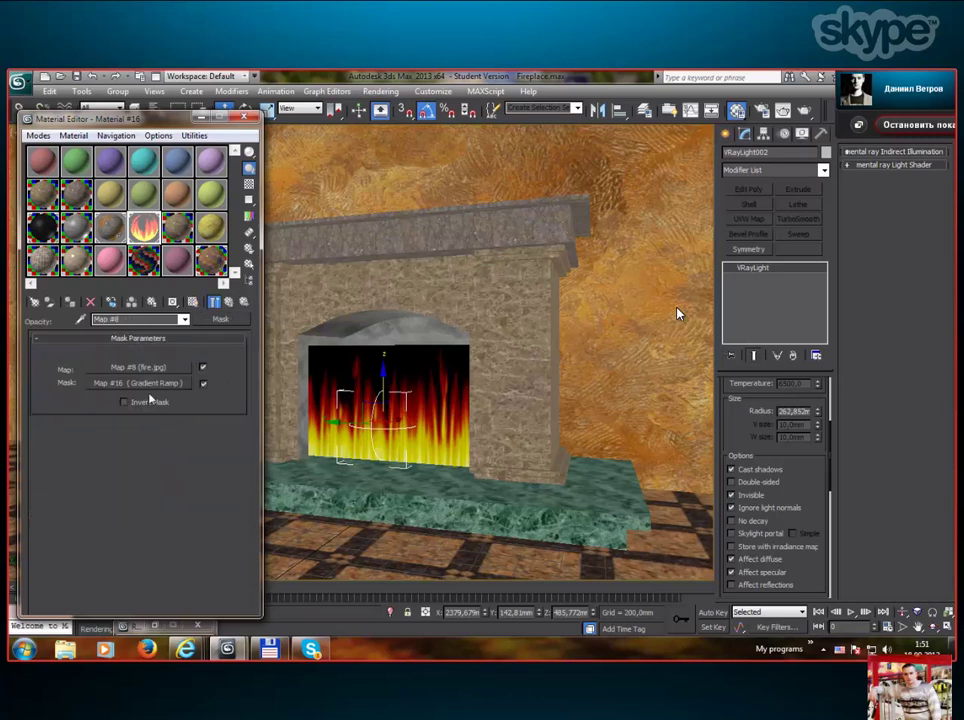
{"action": "left_click", "coordinate": [150, 368]}
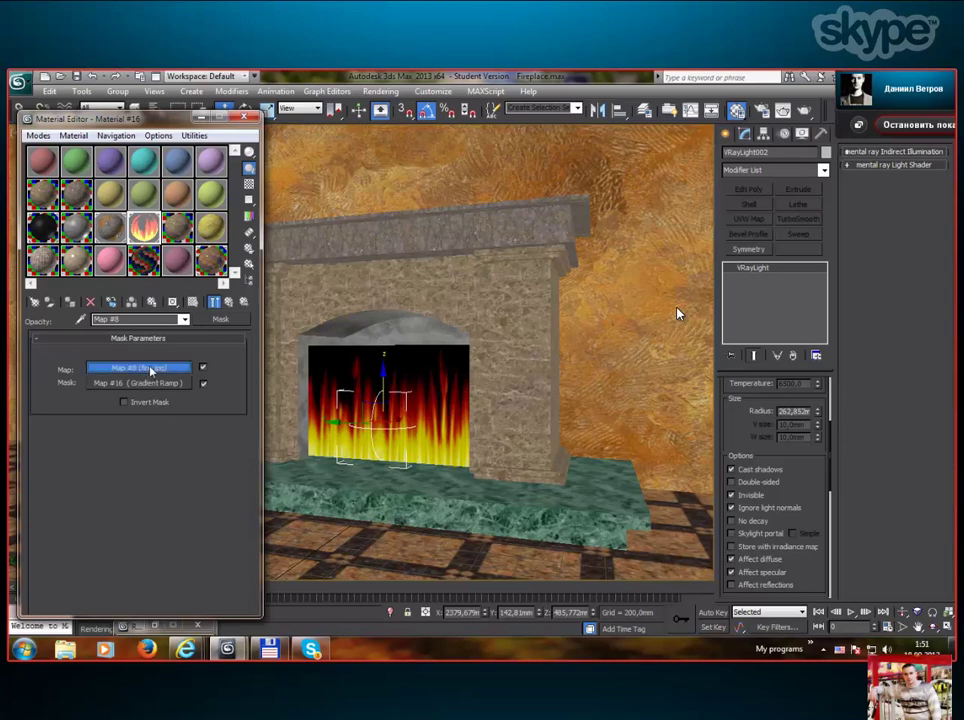
{"action": "left_click_drag", "start_coordinate": [145, 410], "coordinate": [149, 420]}
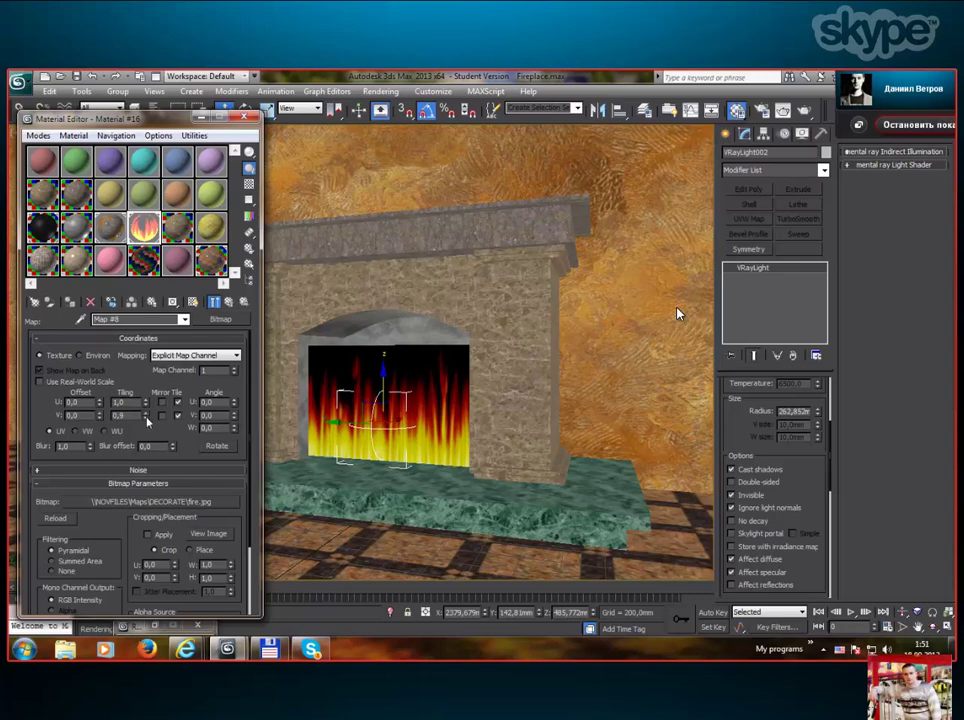
{"action": "left_click", "coordinate": [133, 416]}
{"action": "type", "text": "8"}
{"action": "left_click", "coordinate": [229, 302]}
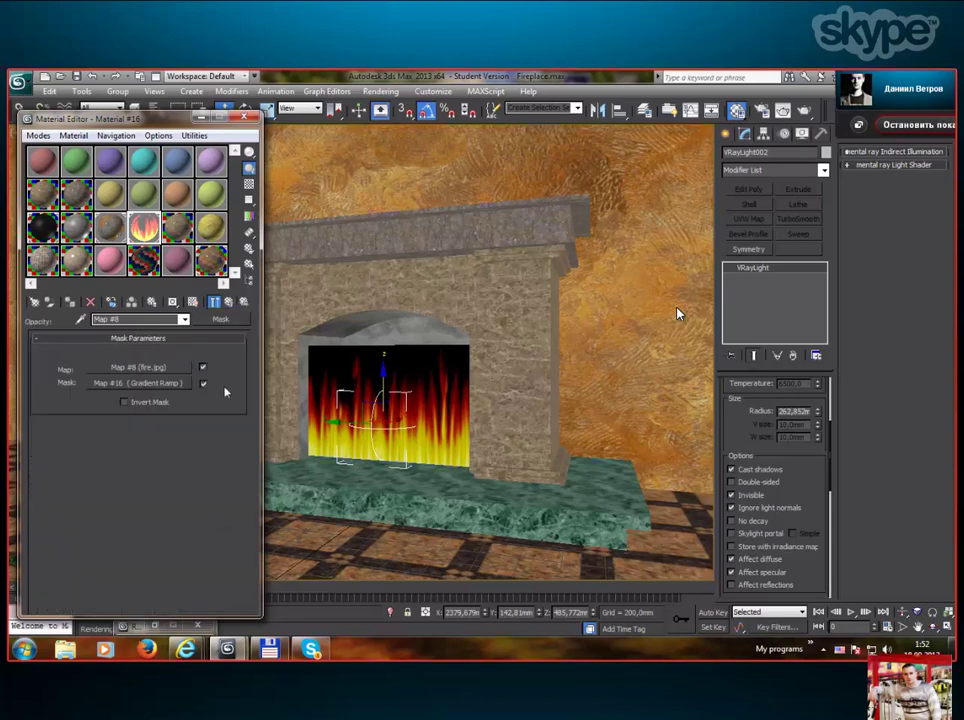
Review the gradient ramp used as the opacity mask and return to the material's top-level parameters.
{"action": "left_click", "coordinate": [138, 383]}
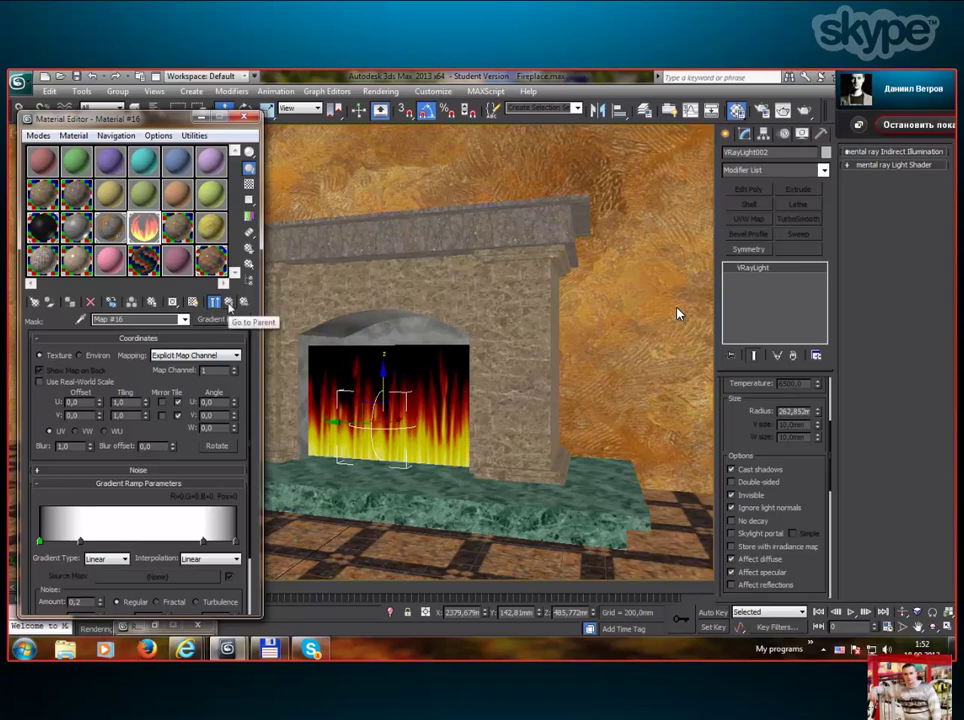
{"action": "left_click", "coordinate": [229, 303]}
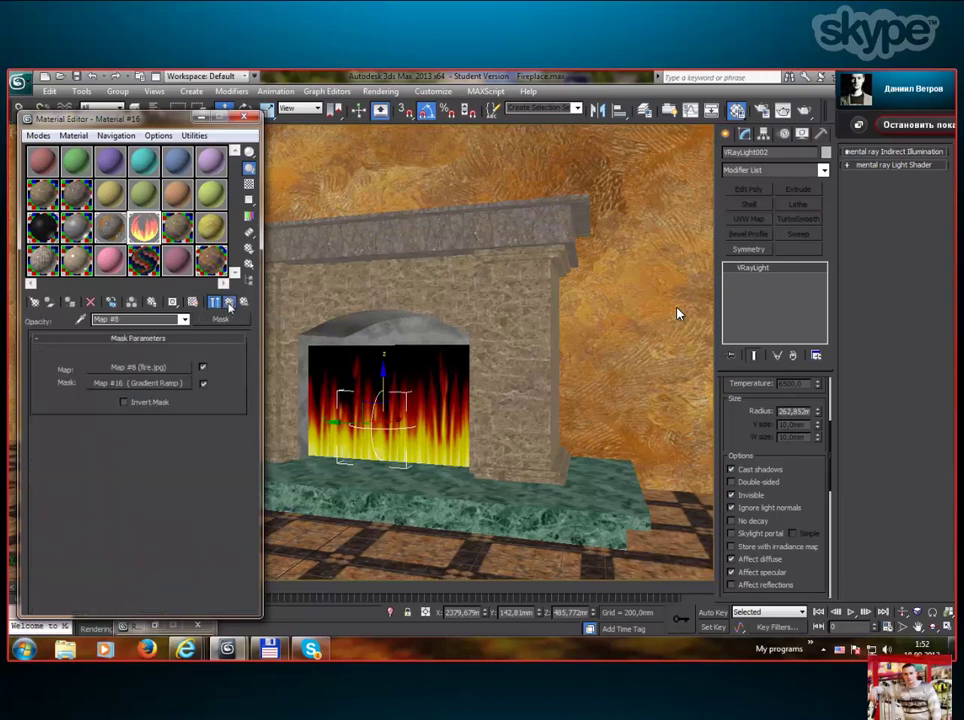
{"action": "left_click", "coordinate": [229, 304]}
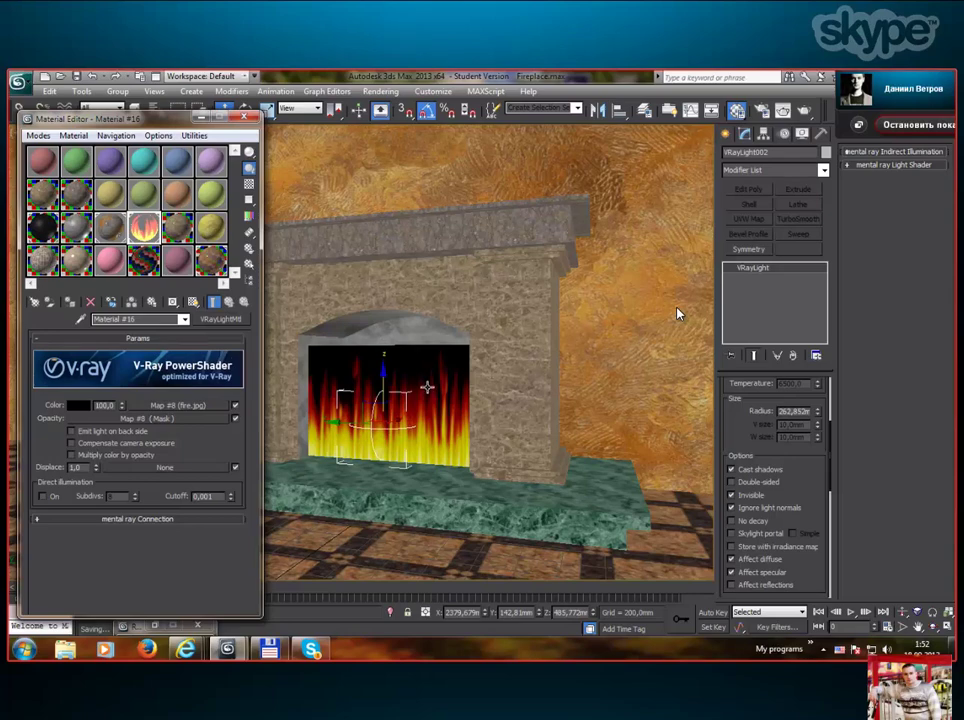
Return to the fireplace sphere light, brighten its color to a value of about 210, and shift the hue slightly towards orange.
{"action": "left_click", "coordinate": [424, 388]}
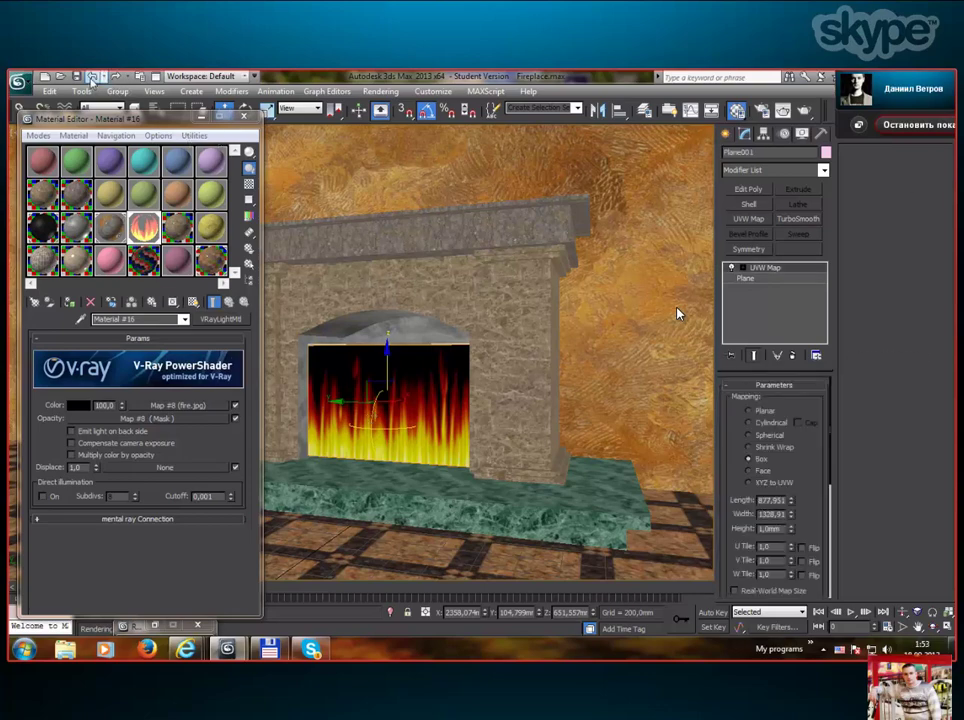
{"action": "left_click", "coordinate": [91, 77]}
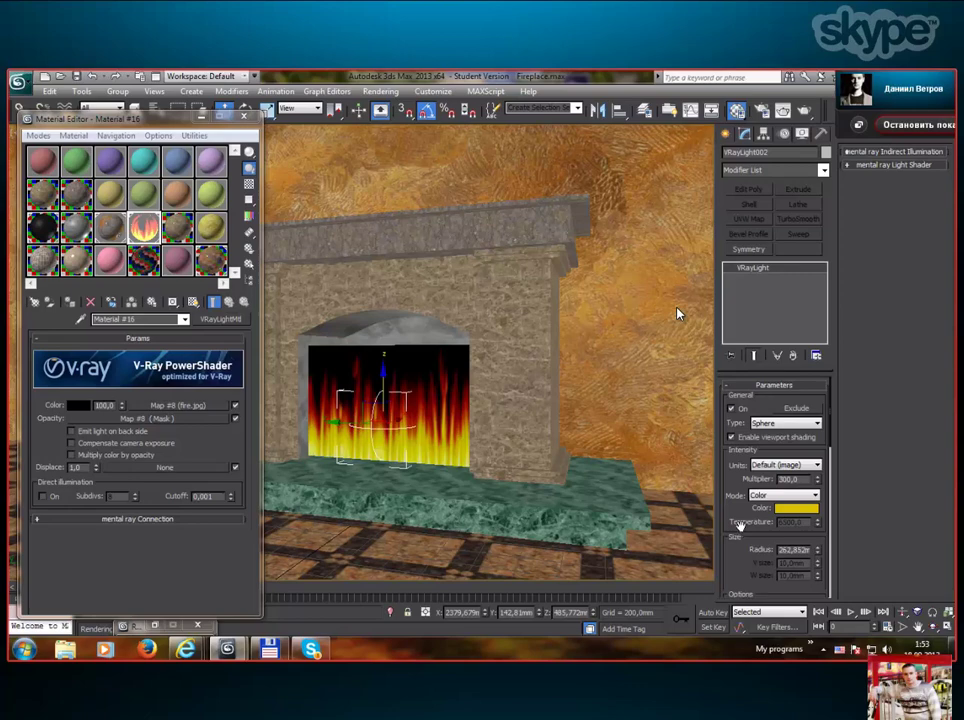
{"action": "left_click", "coordinate": [790, 510]}
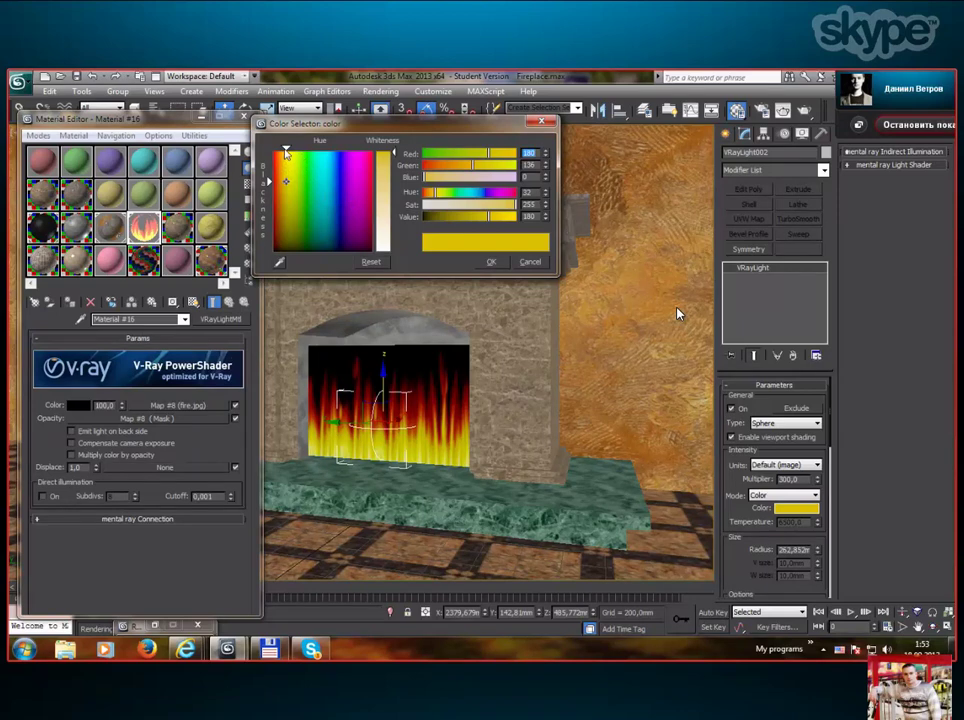
{"action": "left_click_drag", "start_coordinate": [285, 182], "coordinate": [285, 168]}
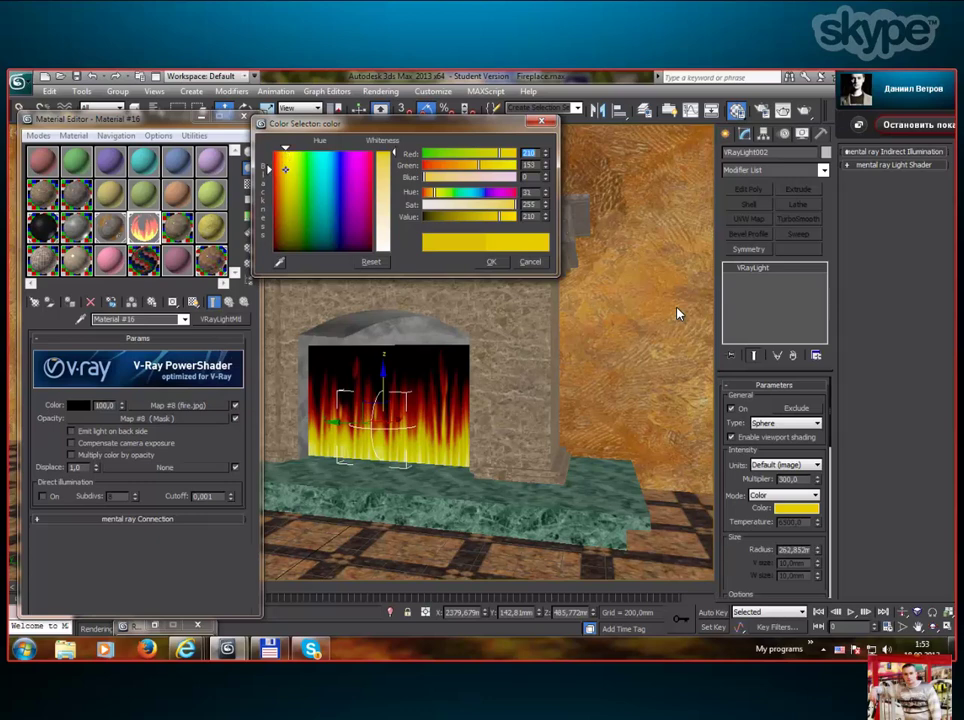
{"action": "left_click", "coordinate": [288, 168]}
{"action": "left_click_drag", "start_coordinate": [287, 150], "coordinate": [284, 150]}
{"action": "left_click", "coordinate": [491, 261]}
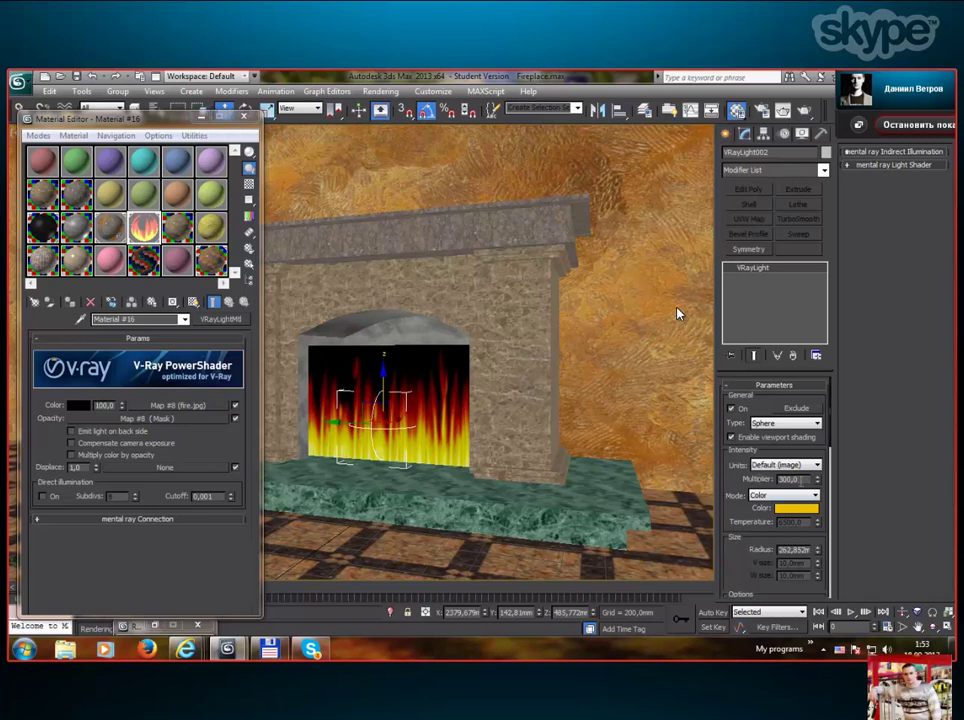
Set the sphere light's multiplier to 500 and try undoing the last parameter change.
{"action": "type", "text": "500"}
{"action": "key", "text": "Return"}
{"action": "right_click", "coordinate": [329, 254]}
{"action": "key", "text": "Escape"}
{"action": "left_click", "coordinate": [103, 76]}
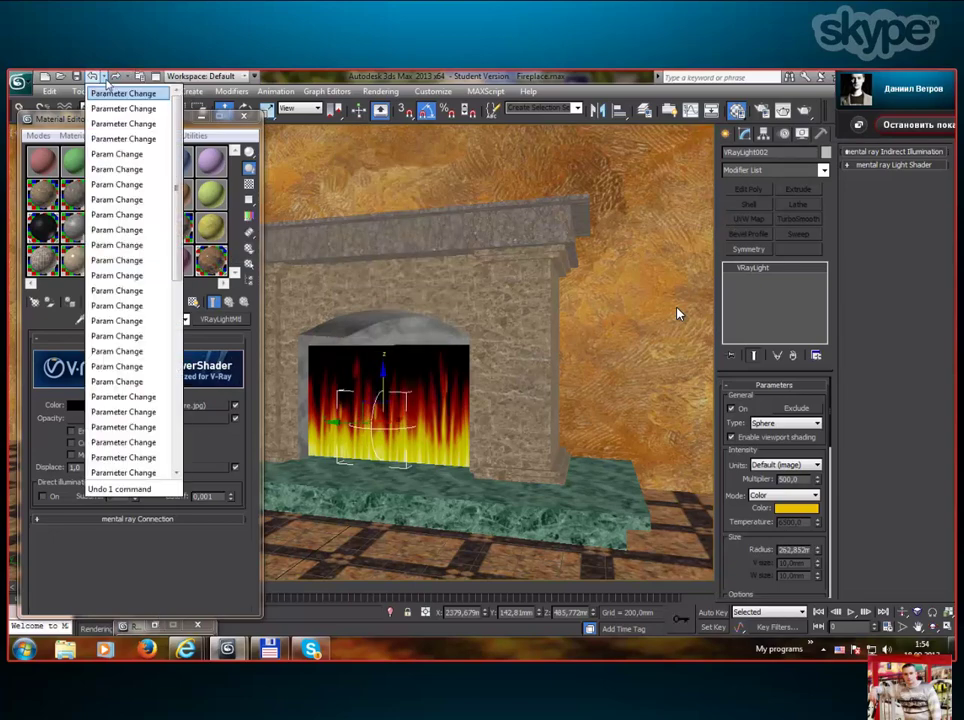
{"action": "left_click", "coordinate": [107, 90]}
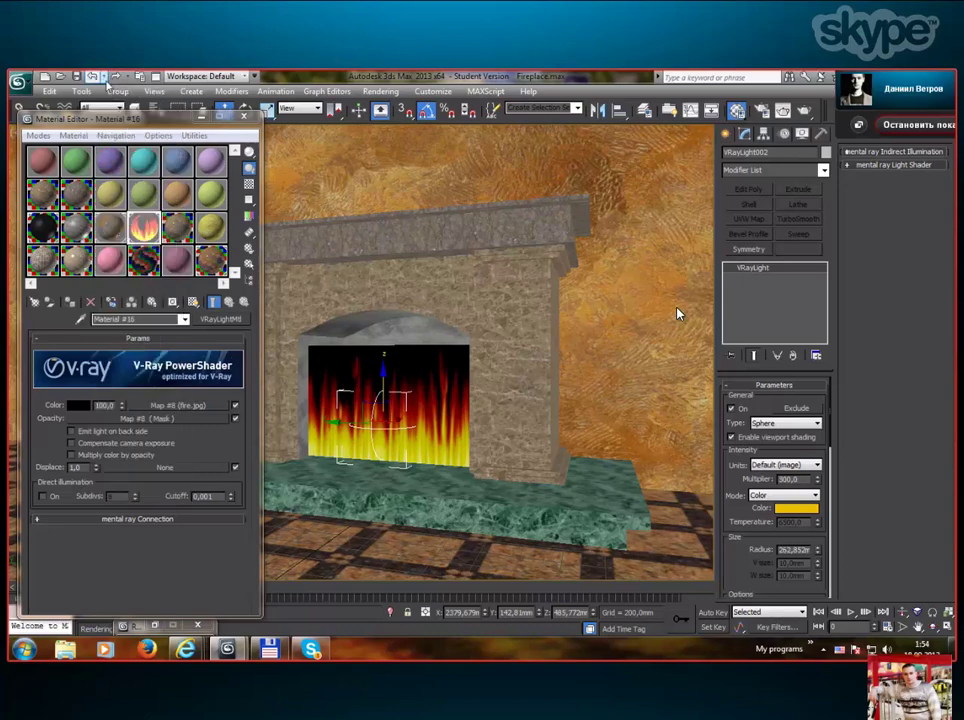
Reopen the last V-Ray frame buffer from the render setup, render the full camera view, and examine the fire's glow.
{"action": "left_click", "coordinate": [152, 627]}
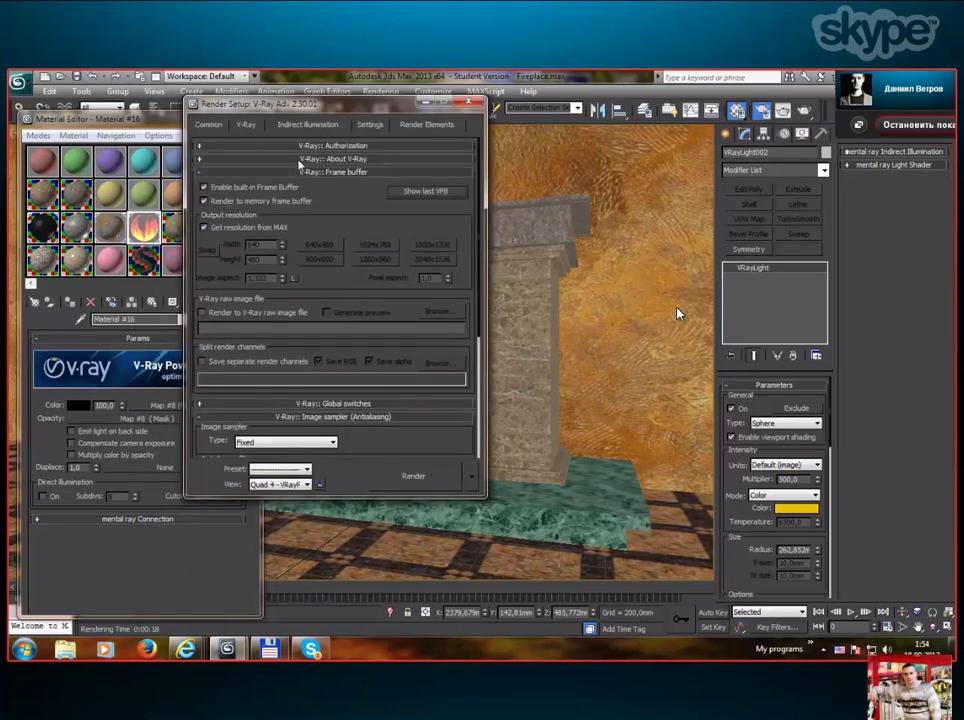
{"action": "left_click", "coordinate": [422, 192]}
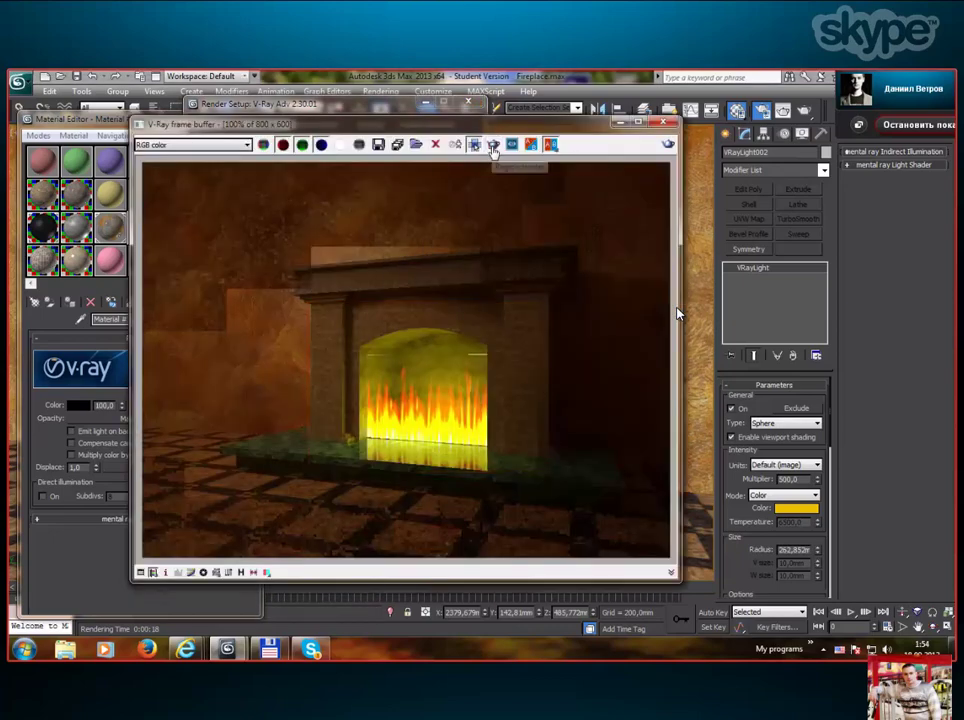
{"action": "left_click", "coordinate": [669, 145]}
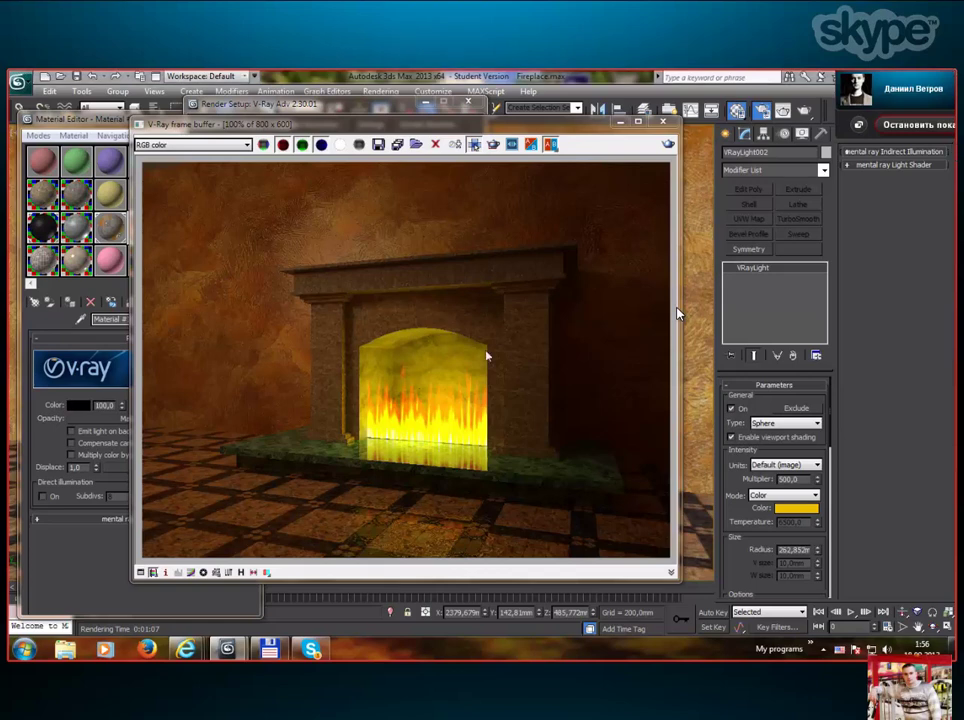
{"action": "scroll", "coordinate": [486, 358], "scroll_direction": "down", "scroll_amount": 2}
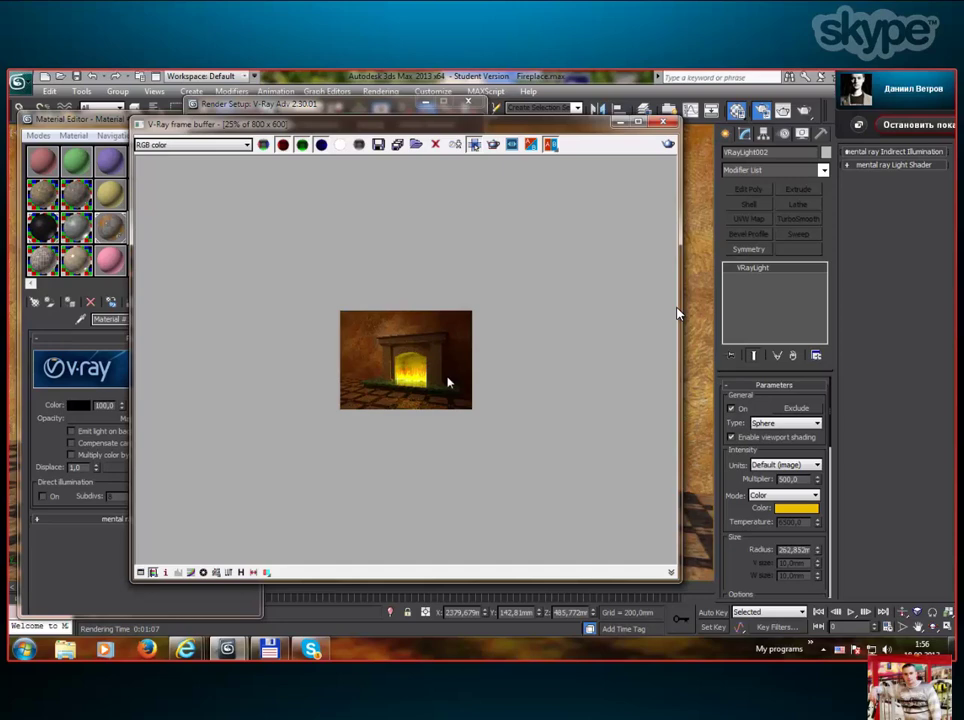
{"action": "scroll", "coordinate": [448, 381], "scroll_direction": "up", "scroll_amount": 1}
{"action": "scroll", "coordinate": [450, 381], "scroll_direction": "down", "scroll_amount": 1}
{"action": "scroll", "coordinate": [449, 383], "scroll_direction": "up", "scroll_amount": 2}
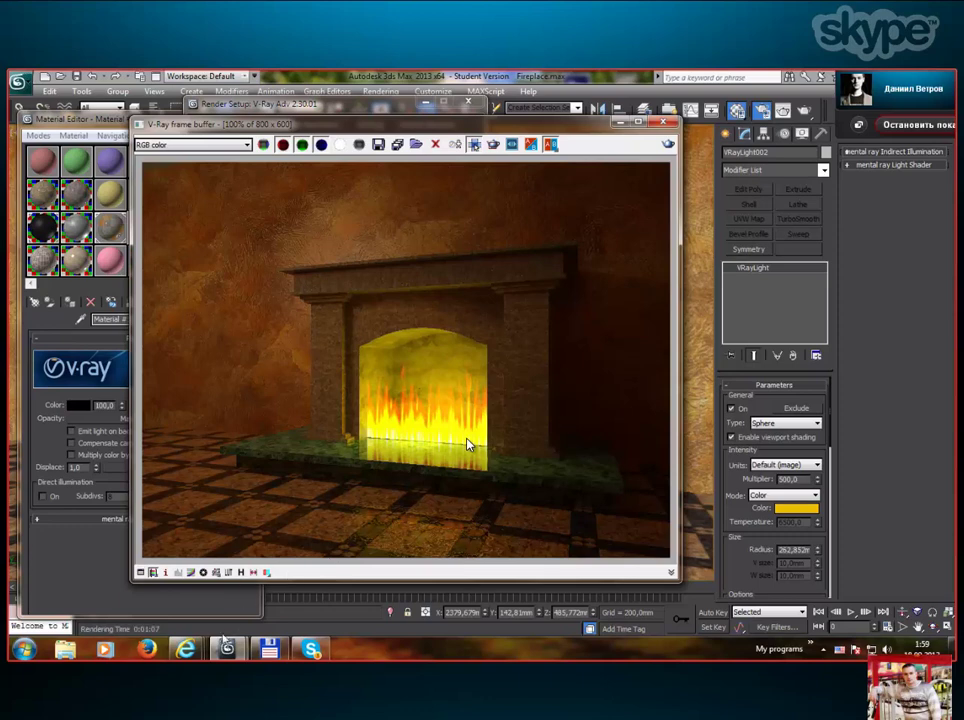
Switch to the browser, review the fireplace grate lesson and its reference image, and return to 3ds Max with the call panel moved down.
{"action": "mouse_move", "coordinate": [188, 651]}
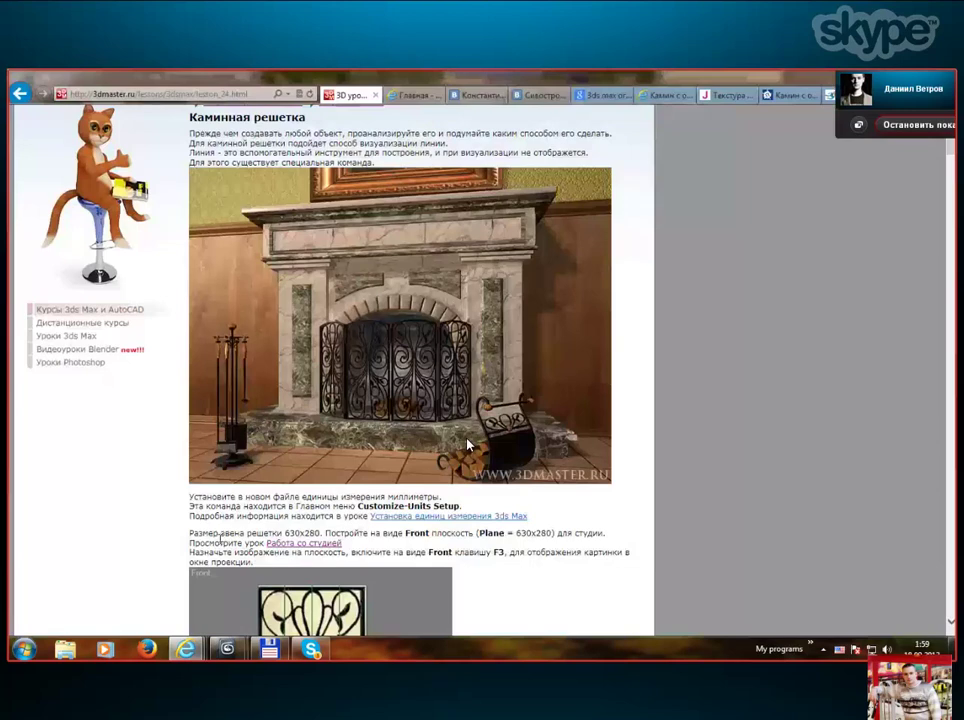
{"action": "scroll", "coordinate": [467, 445], "scroll_direction": "up", "scroll_amount": 2}
{"action": "scroll", "coordinate": [467, 445], "scroll_direction": "down", "scroll_amount": 2}
{"action": "scroll", "coordinate": [467, 445], "scroll_direction": "down", "scroll_amount": 2}
{"action": "scroll", "coordinate": [467, 445], "scroll_direction": "up", "scroll_amount": 2}
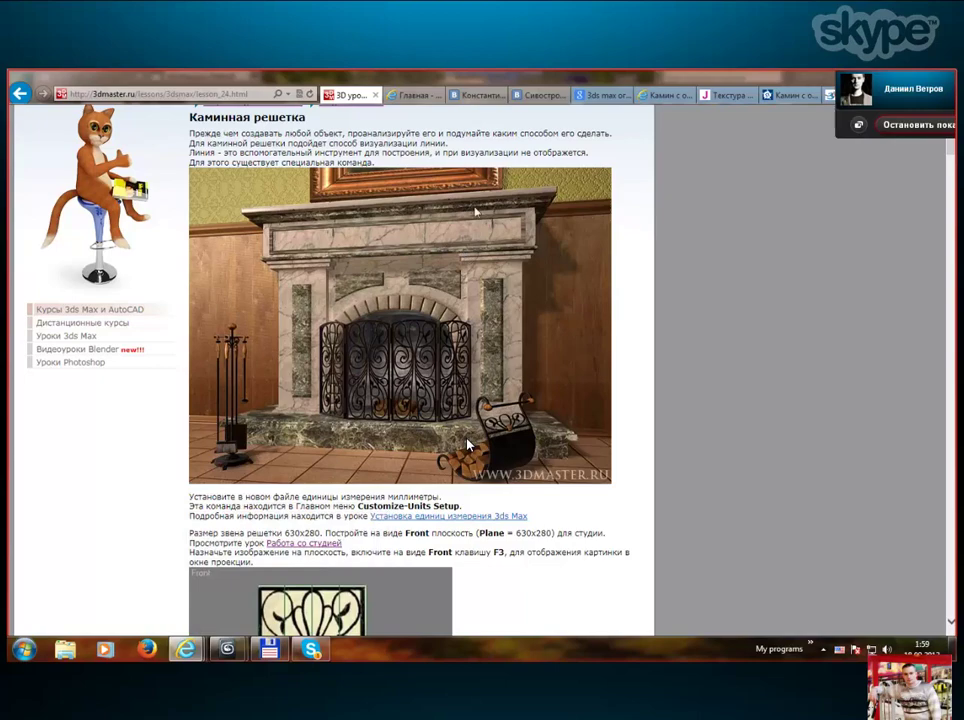
{"action": "left_click_drag", "start_coordinate": [906, 82], "coordinate": [902, 162]}
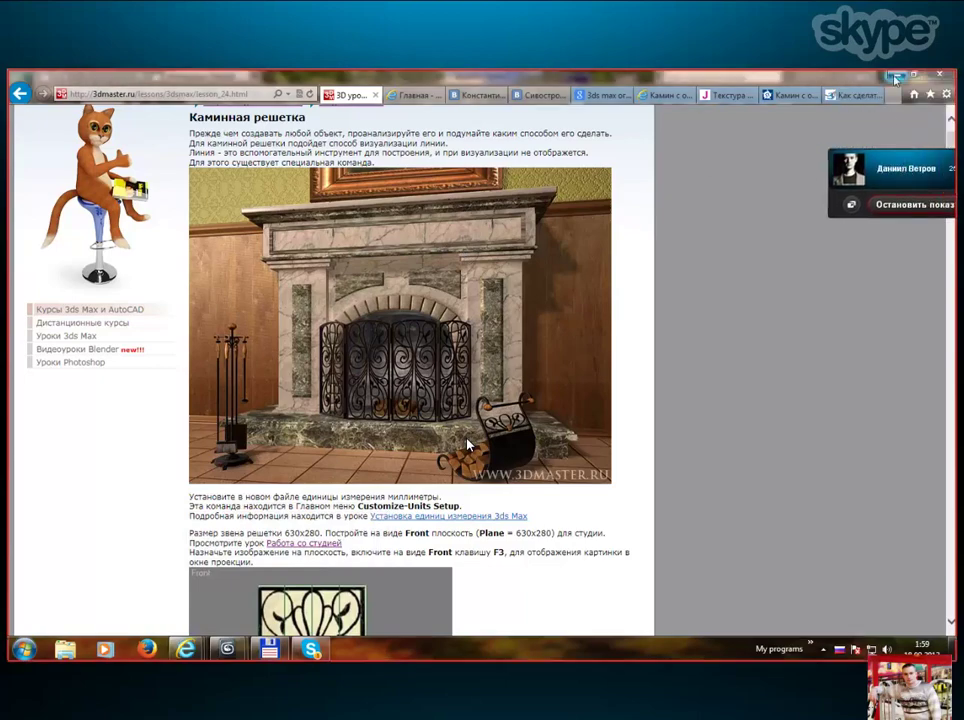
{"action": "left_click", "coordinate": [897, 76]}
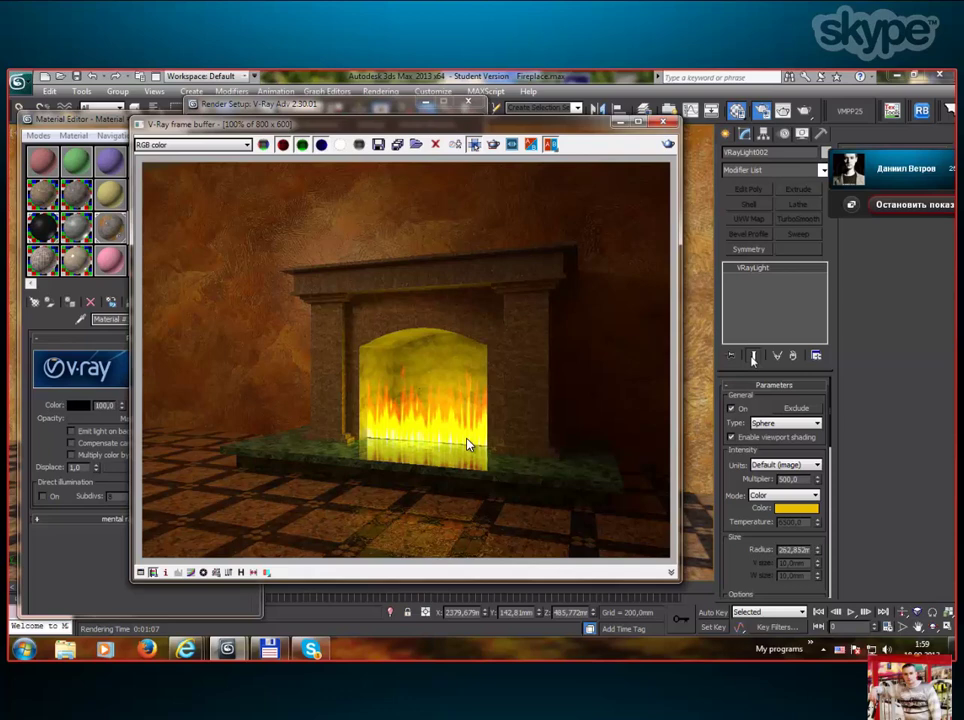
{"action": "left_click", "coordinate": [755, 356]}
{"action": "left_click", "coordinate": [755, 356]}
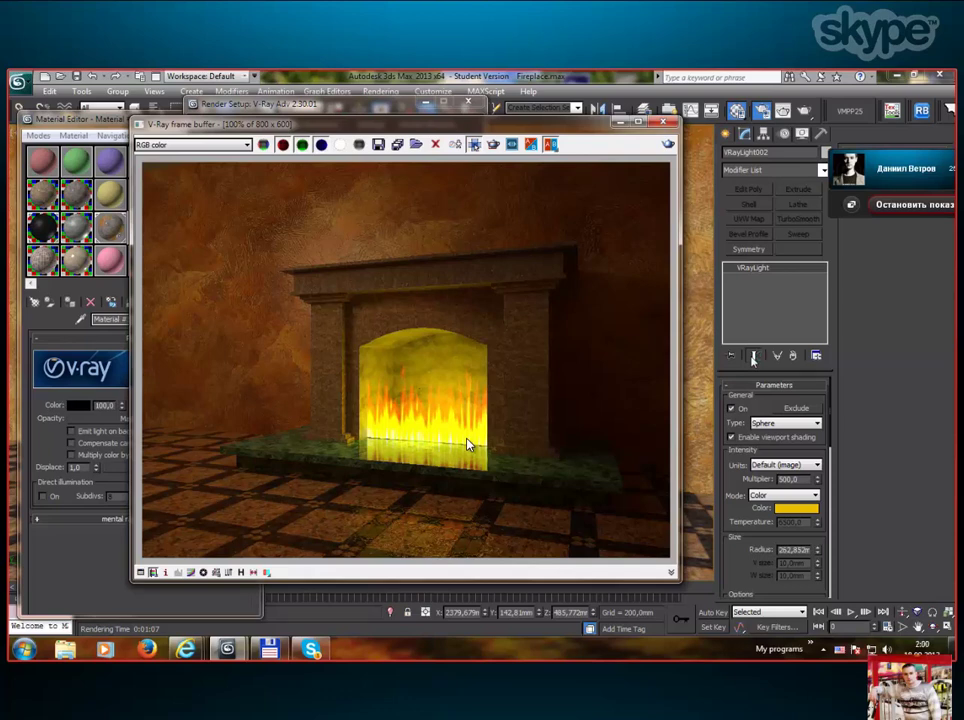